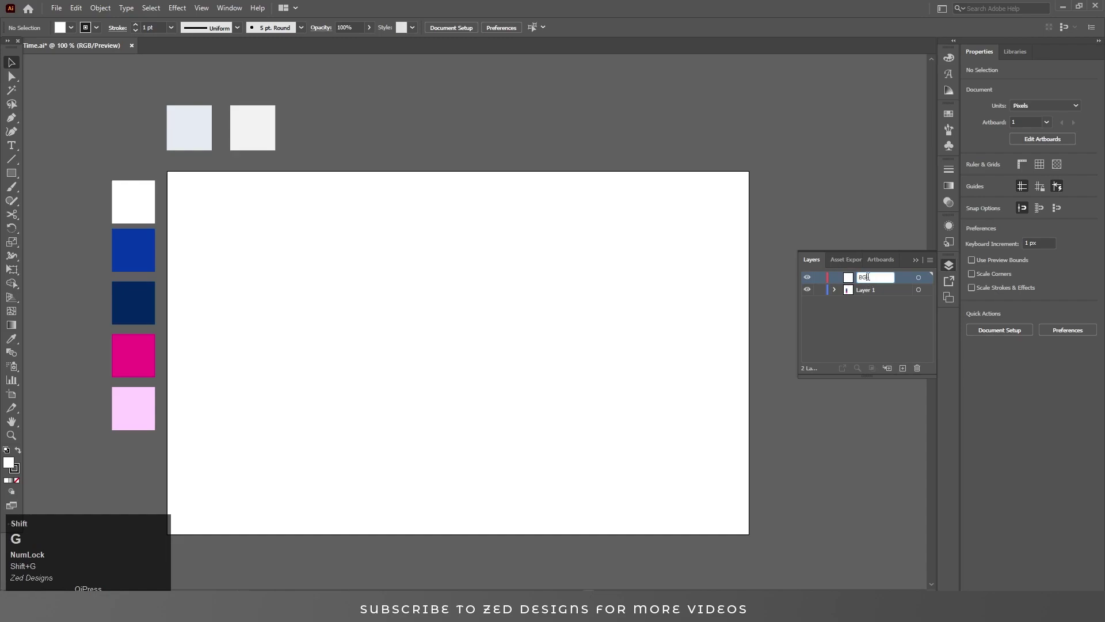
Step: Move the BG layer below Layer 1 in the layer order
drag(886, 282, 886, 294)
click(949, 265)
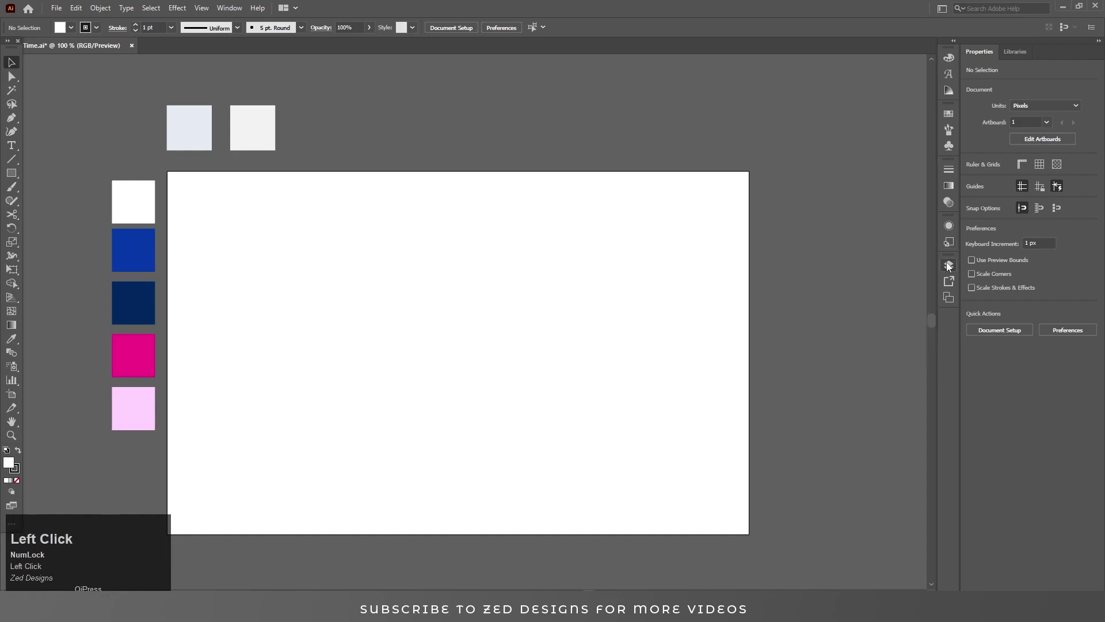
Step: Draw a circle about 100 px wide and centre it on the artboard
drag(11, 173, 51, 199)
drag(422, 306, 494, 378)
key(v)
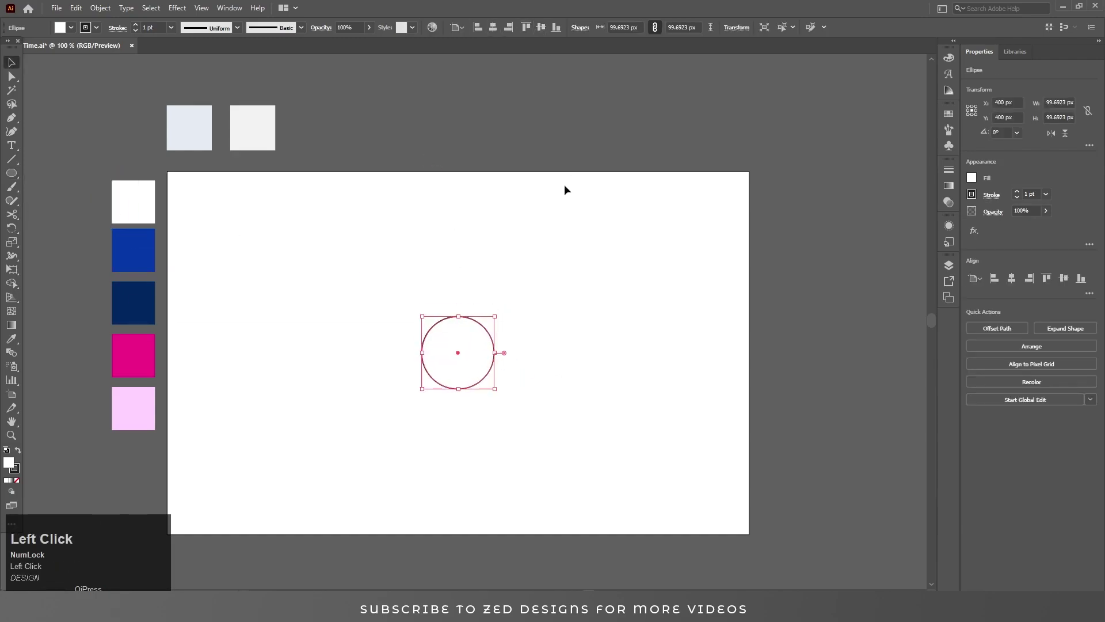
Step: Set the circle's stroke weight to 50 pt
click(975, 197)
click(1034, 238)
click(1030, 194)
text(50)
key(shift+Tab)
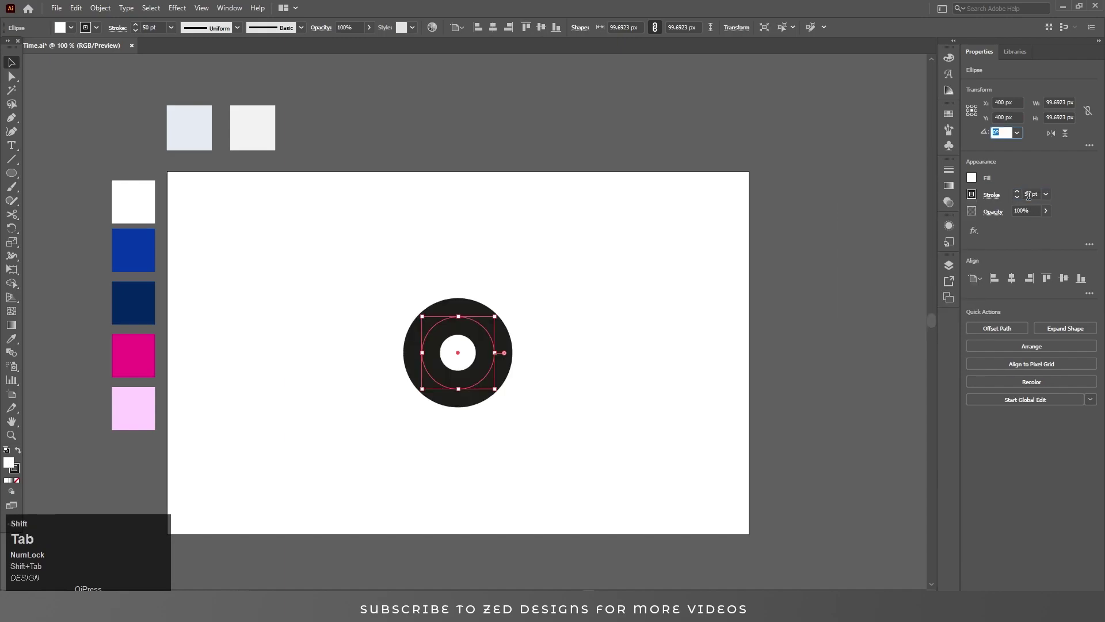
click(992, 199)
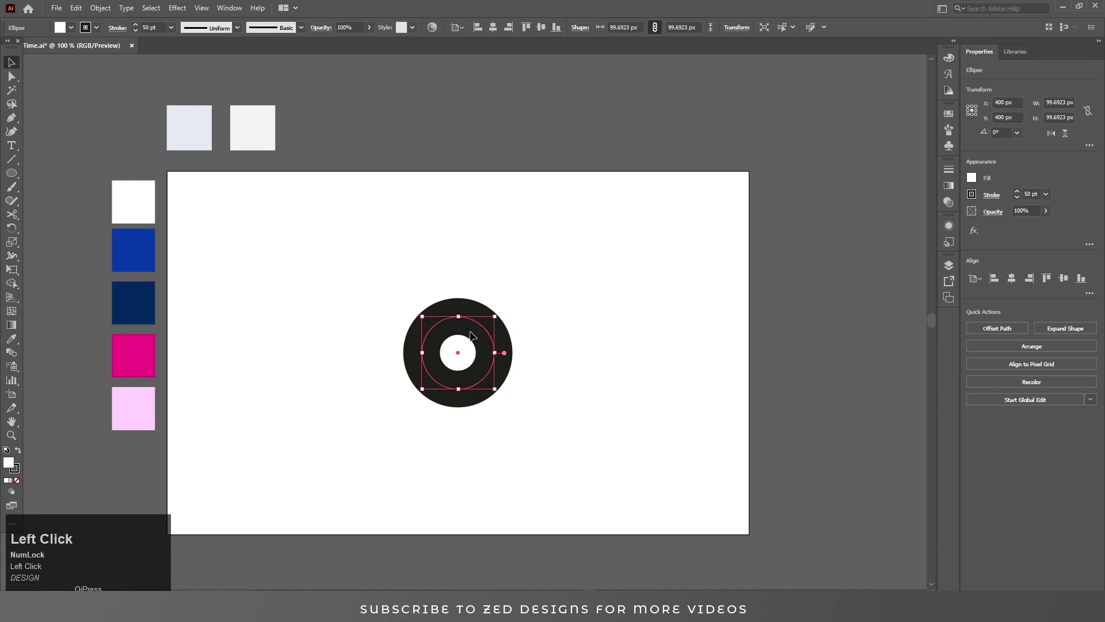
Step: Copy the pale blue swatch's hex code E4EBF3 and apply it as the circle's stroke colour
click(199, 136)
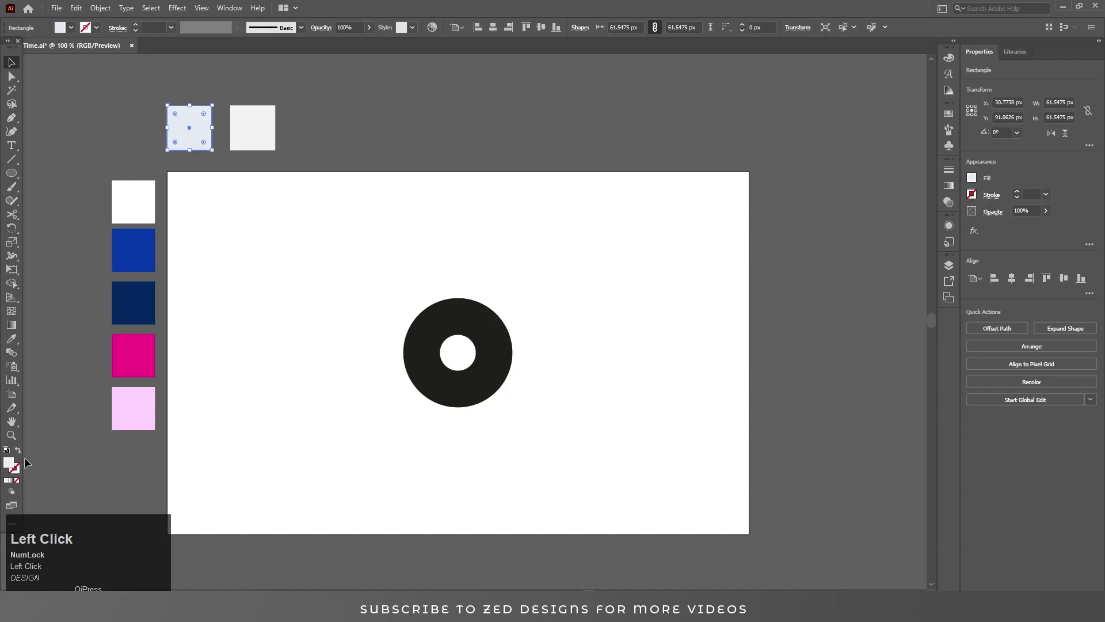
key(ctrl+c)
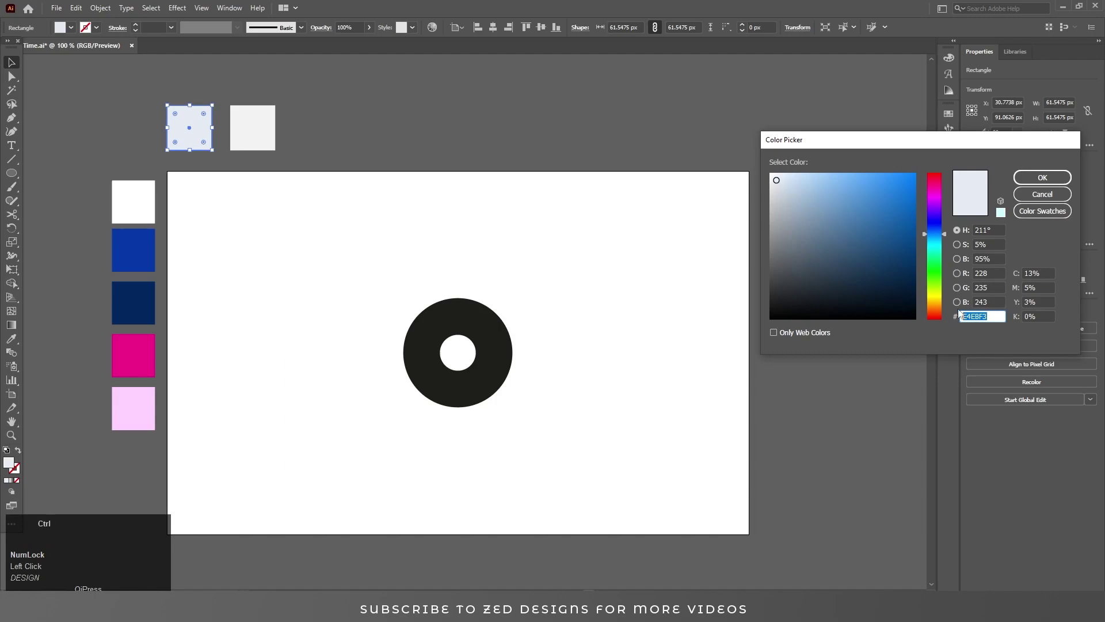
click(1034, 180)
click(444, 321)
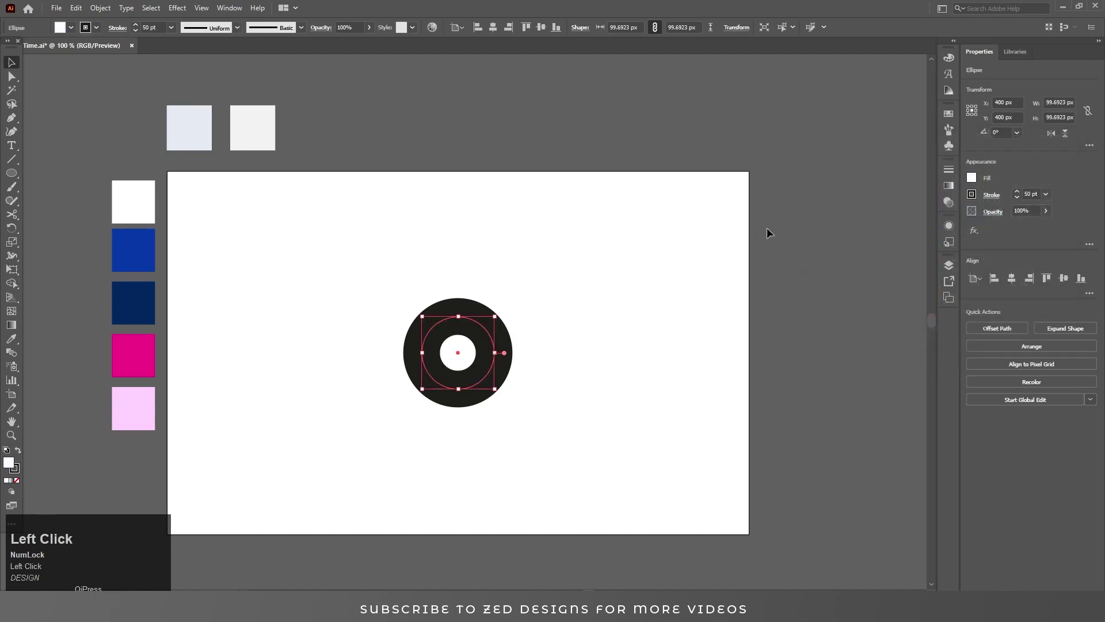
click(972, 195)
key(ctrl+v)
click(662, 327)
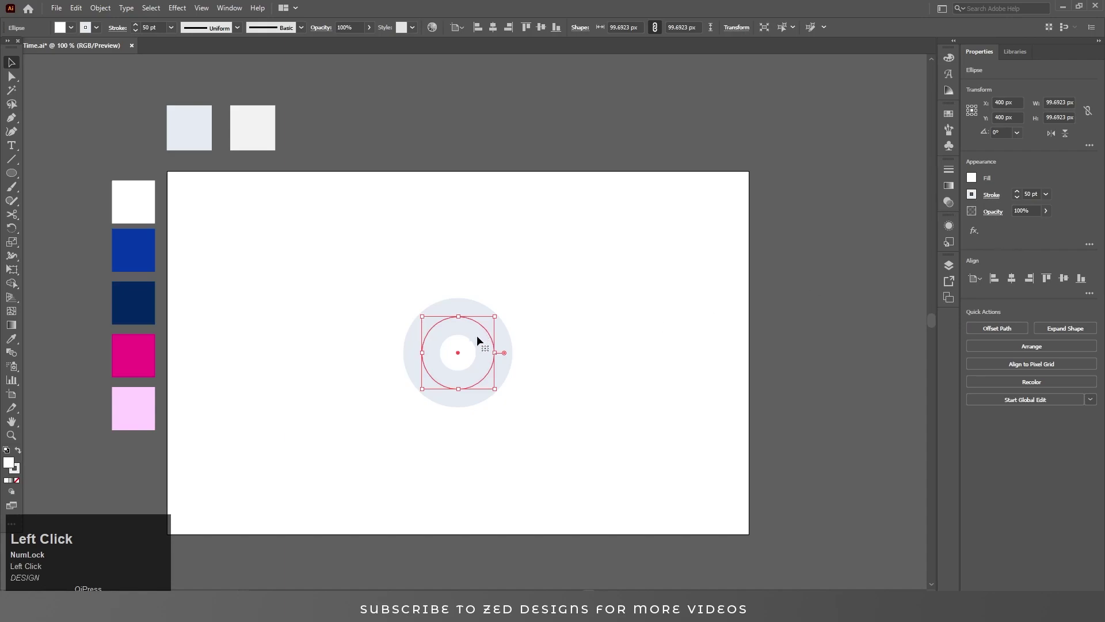
Step: Duplicate the circle in place and enlarge the copy from its centre to about 786 px wide
key(ctrl+c)
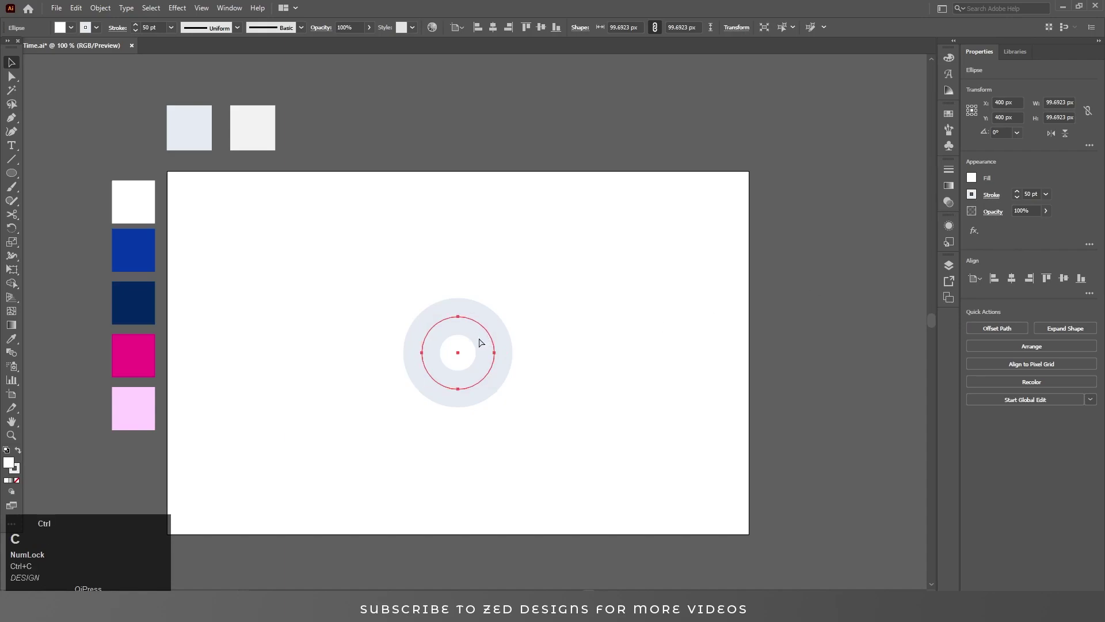
key(ctrl+v)
key(ctrl+z)
key(ctrl+f)
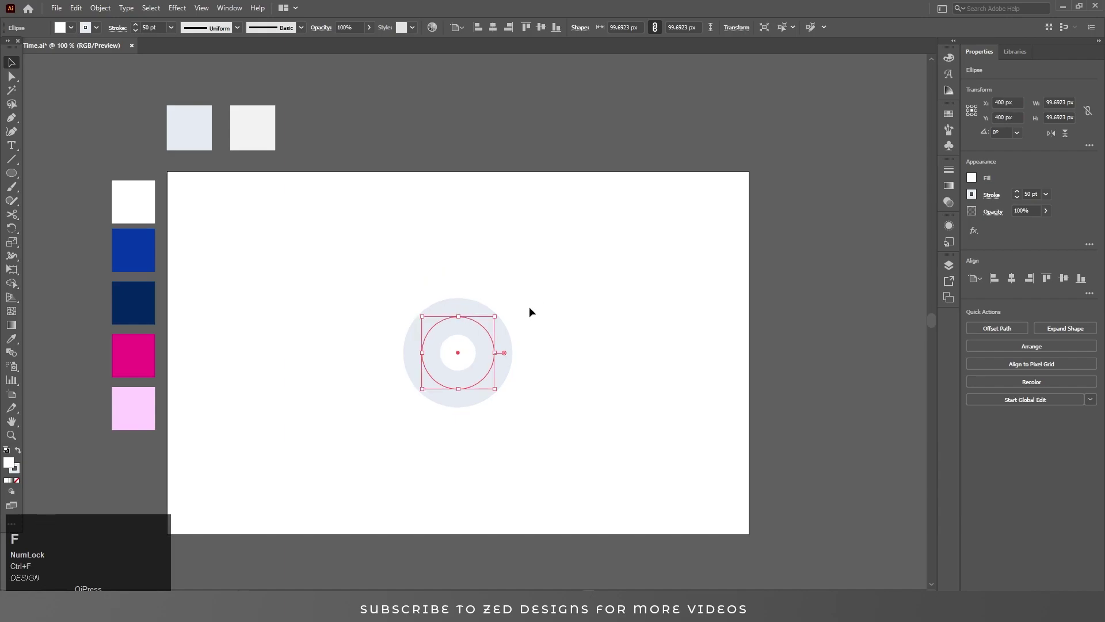
drag(497, 320, 978, 74)
Step: Remove the large circle's fill and enlarge it from its centre to about 1103 px wide
ctrl+alt+click(545, 301)
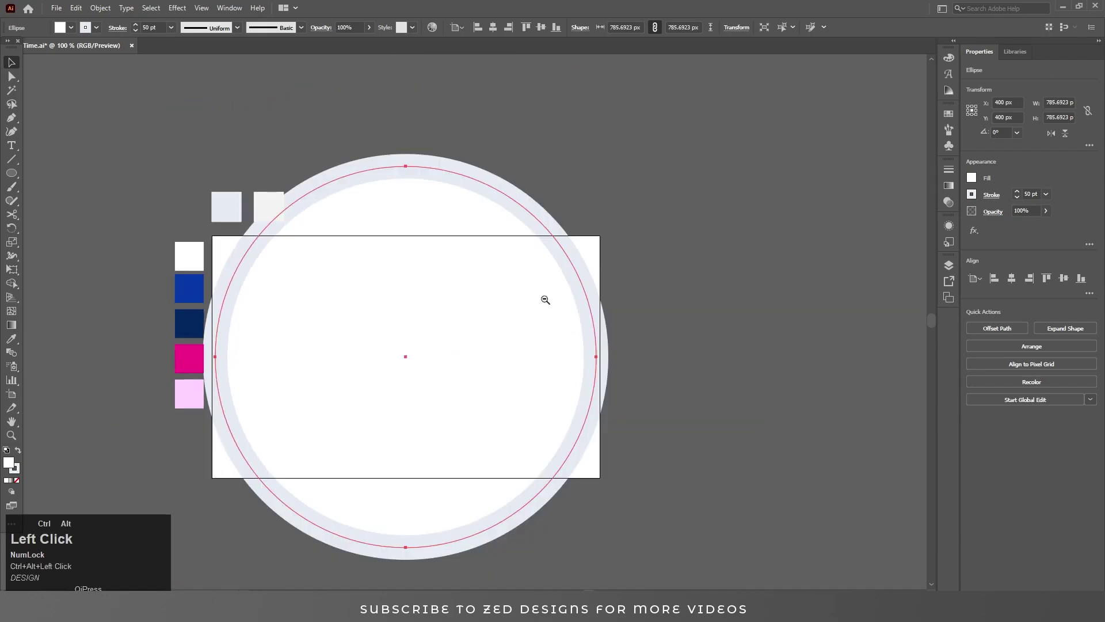
click(972, 179)
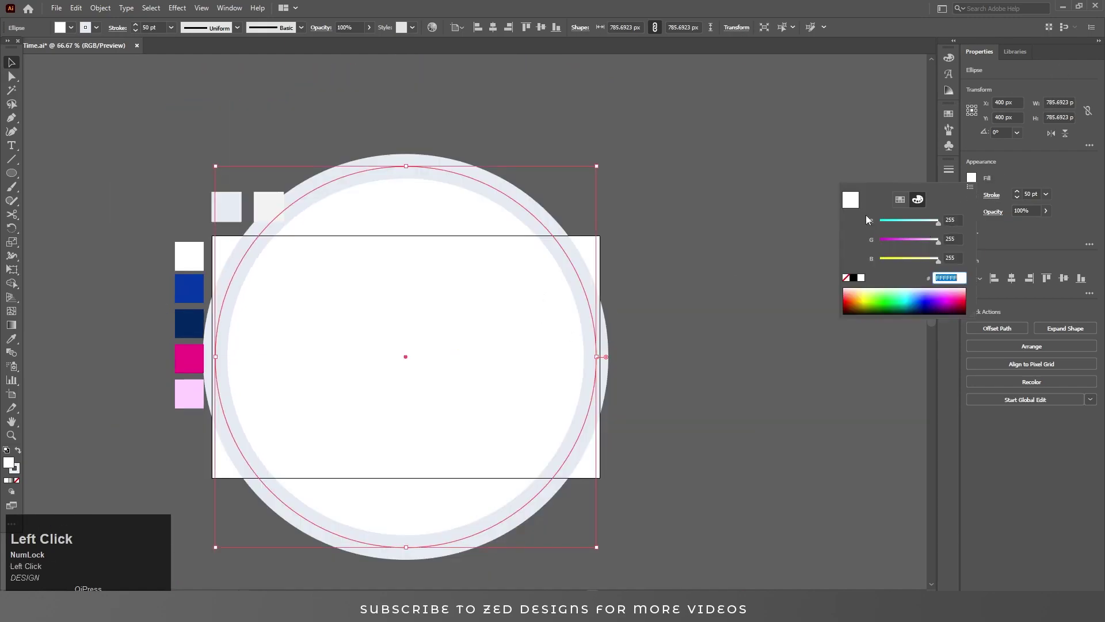
click(846, 278)
drag(597, 167, 775, 92)
Step: Select the small and large circles and make a blend between them
click(430, 347)
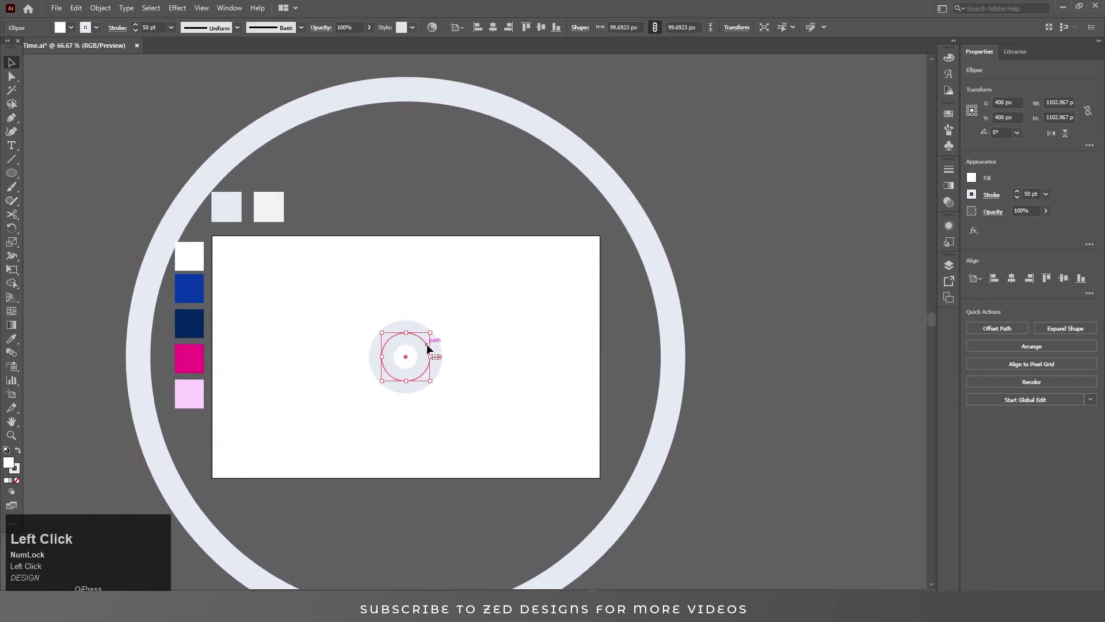
shift+click(520, 116)
click(100, 8)
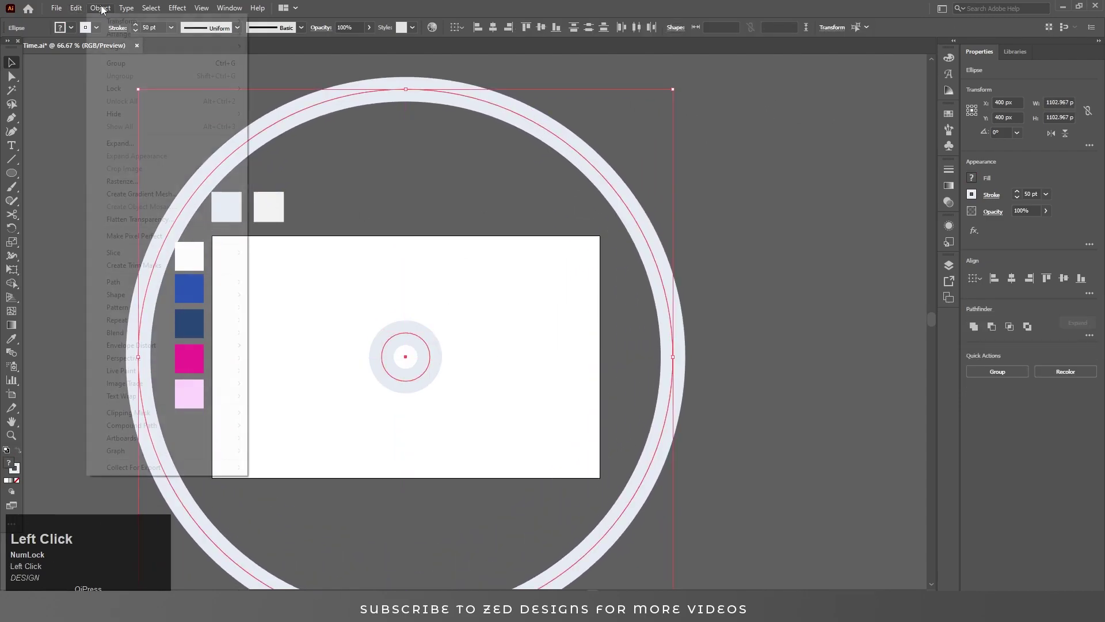
mouse_move(188, 334)
click(273, 333)
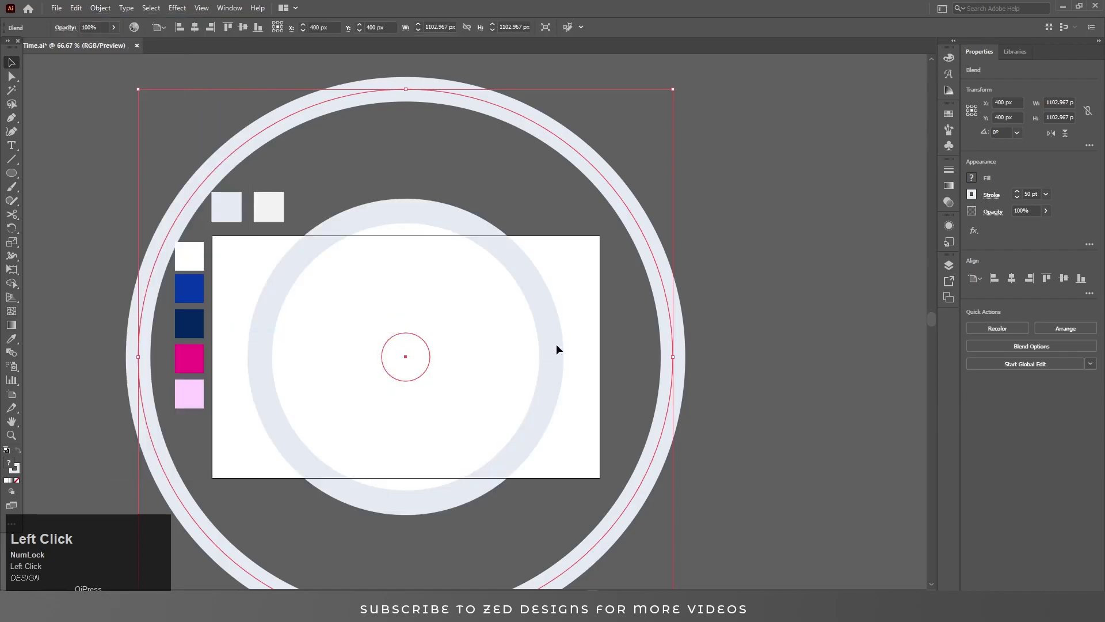
Step: Set the blend's spacing to Specified Steps with 3 steps
click(1025, 347)
click(575, 277)
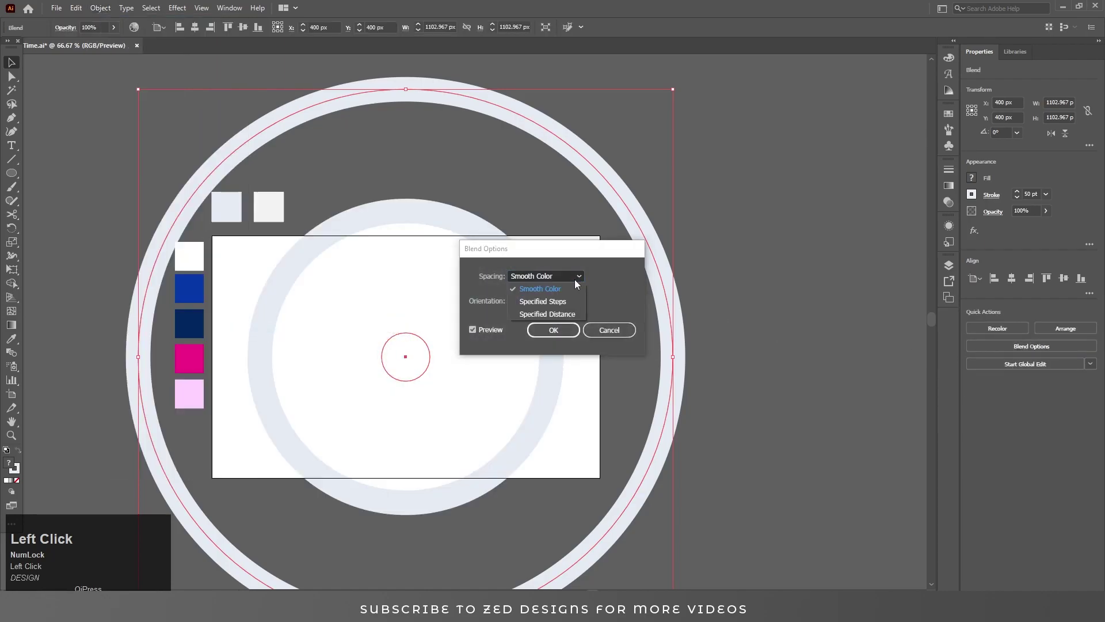
click(569, 299)
text(30)
key(Tab)
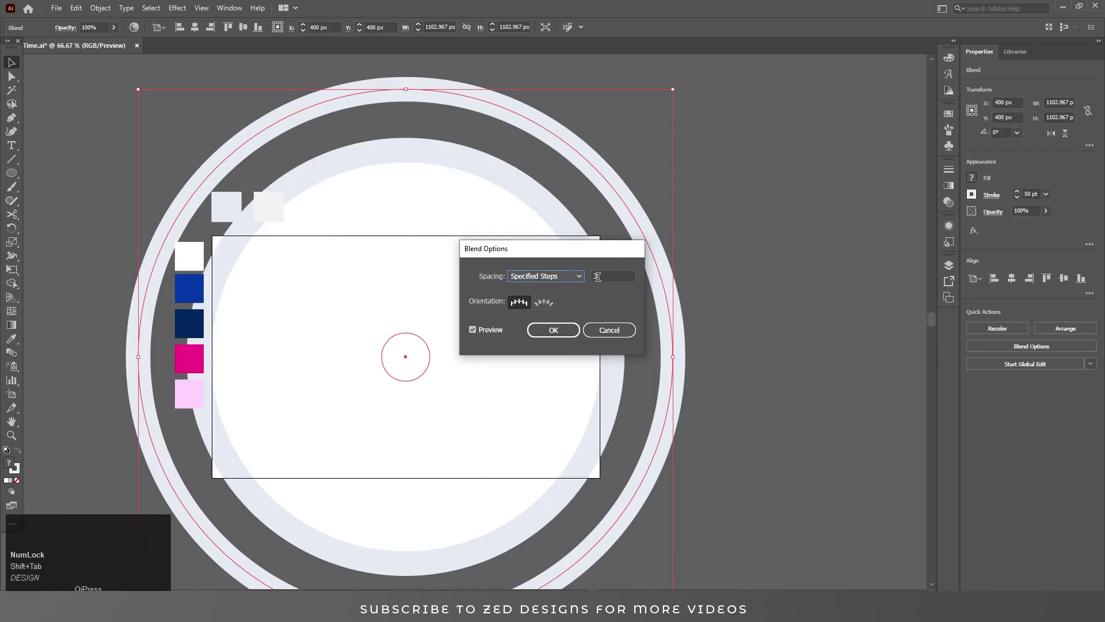
click(564, 330)
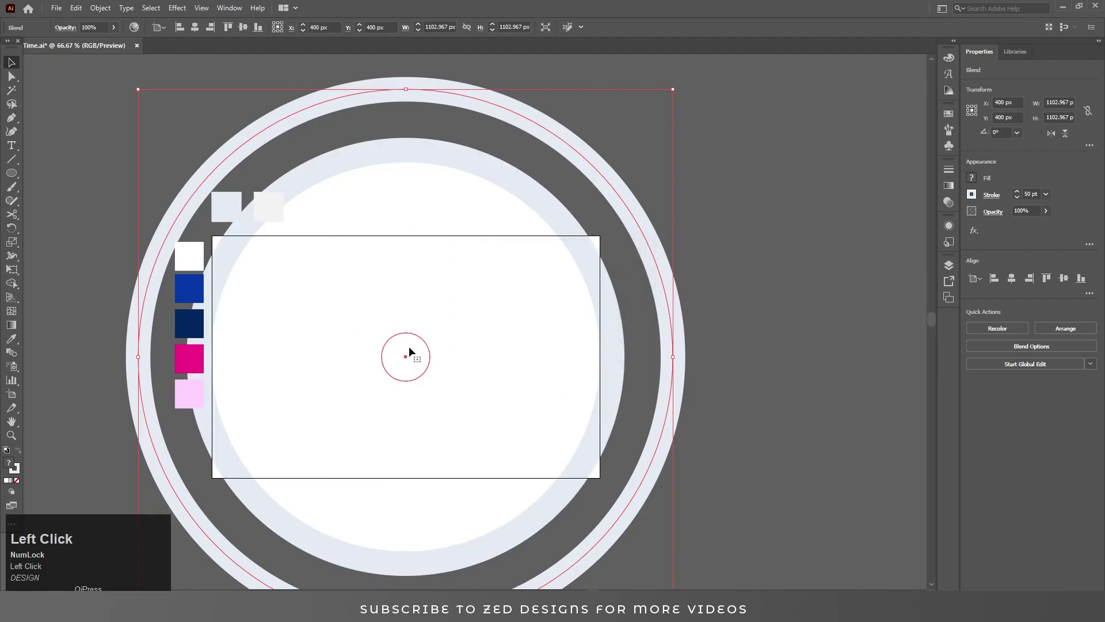
Step: Remove the fill from the blended circles to leave only concentric rings, and deselect them
click(973, 181)
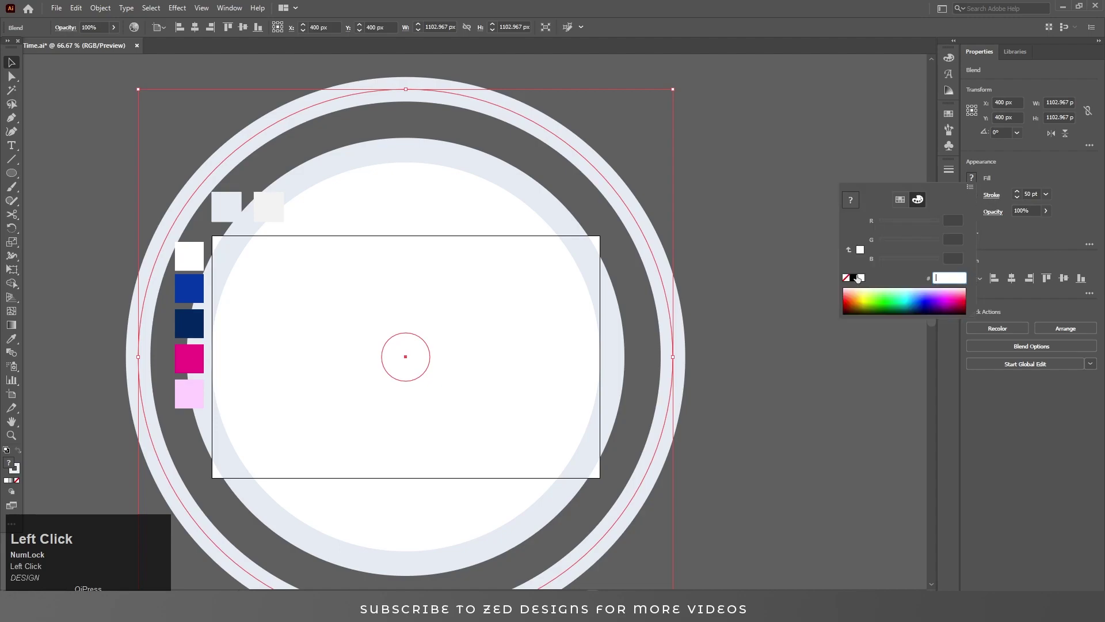
click(846, 278)
click(739, 262)
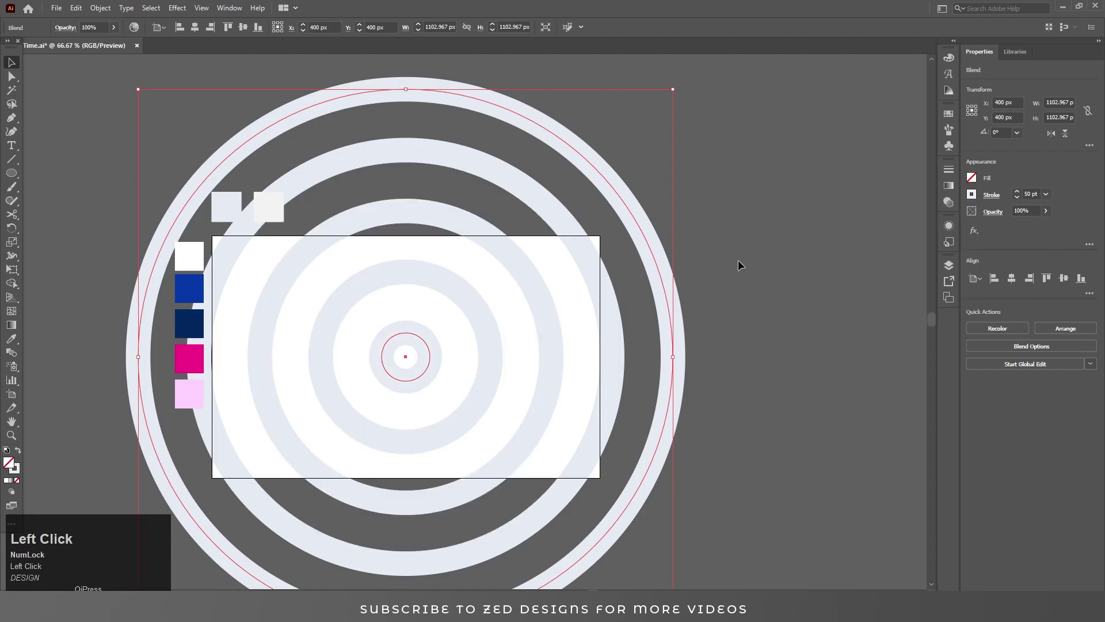
click(738, 260)
Step: Create a rectangle 800 px wide and 500 px high
drag(12, 172, 49, 178)
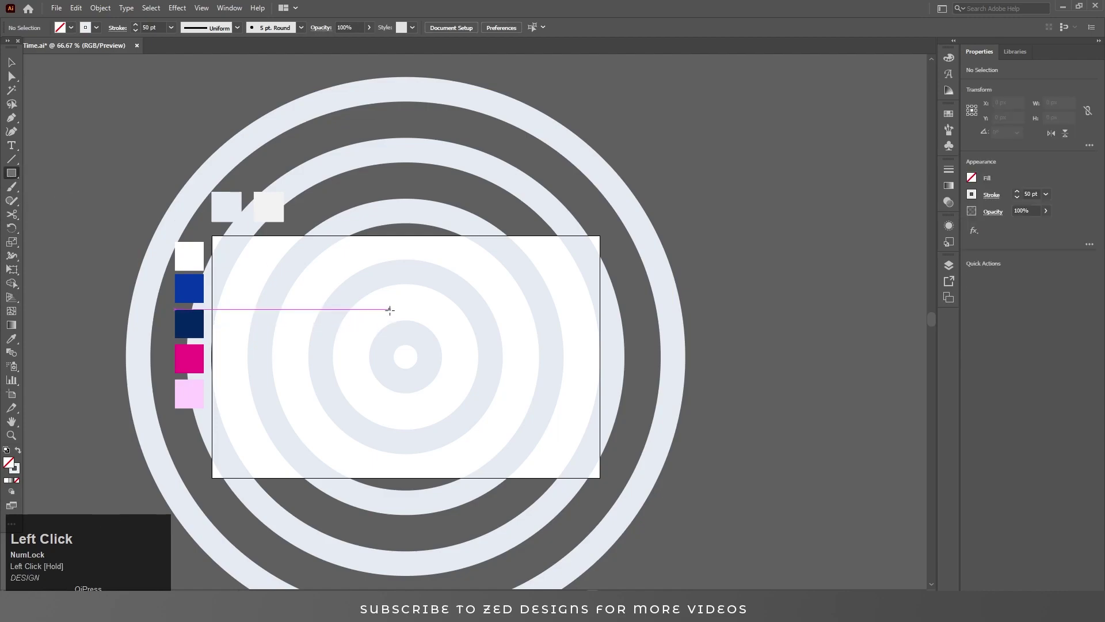
click(390, 309)
text(800)
key(Tab)
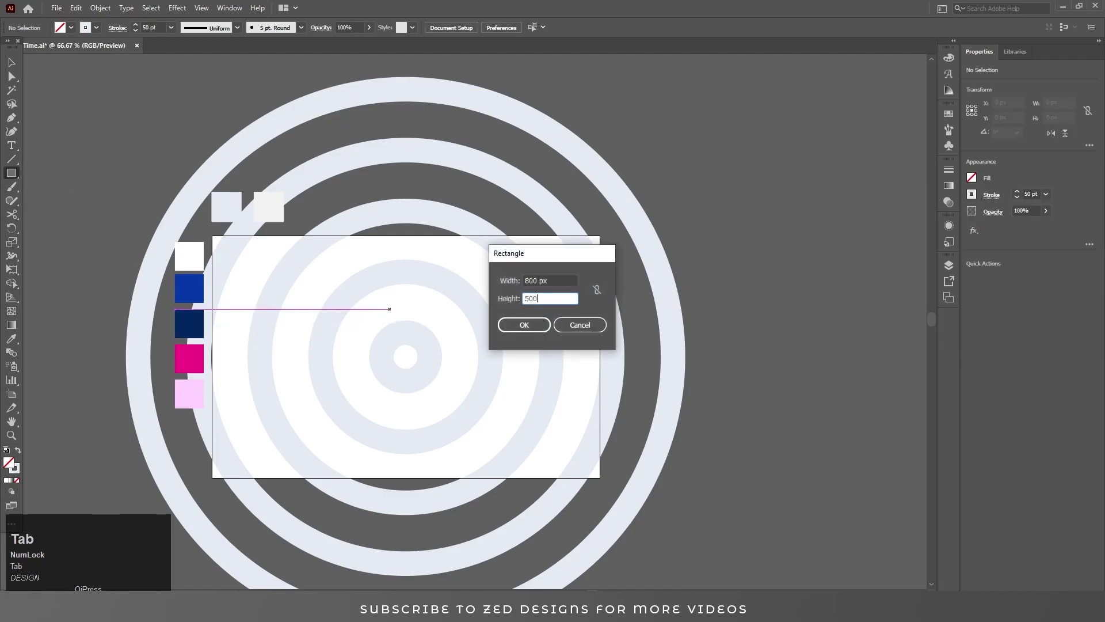
text(500)
key(Return)
key(v)
Step: Give the rectangle no stroke and a cyan 3FE1FF fill, and centre it on the artboard
click(971, 193)
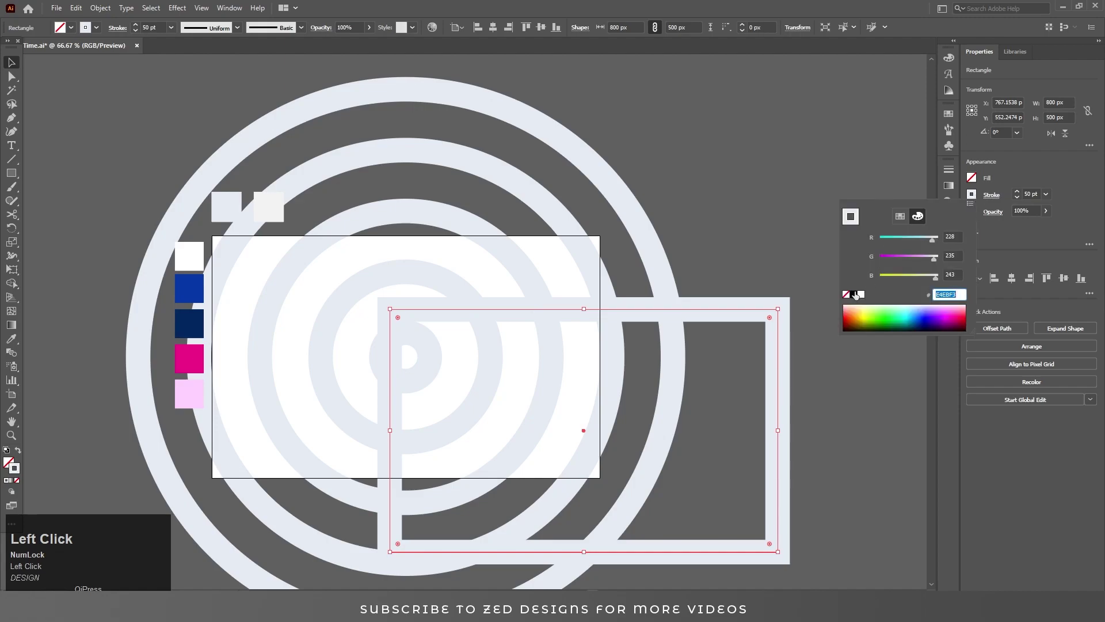
click(845, 298)
click(972, 179)
click(908, 290)
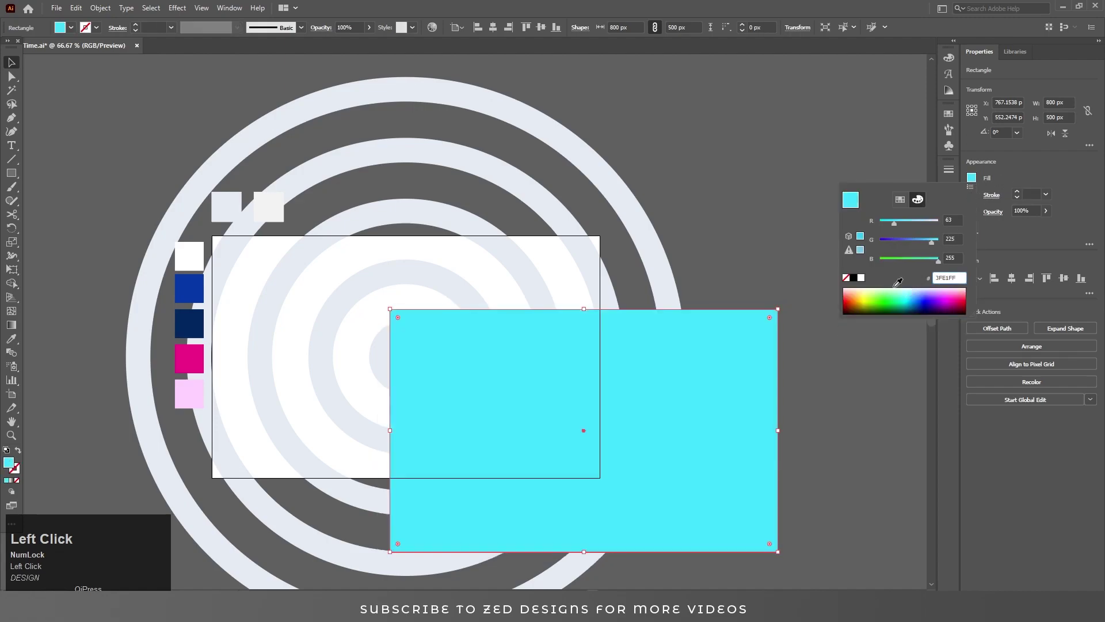
click(505, 30)
click(541, 27)
Step: Clip the blended rings to the cyan rectangle with a clipping mask
click(658, 223)
click(649, 245)
shift+click(552, 250)
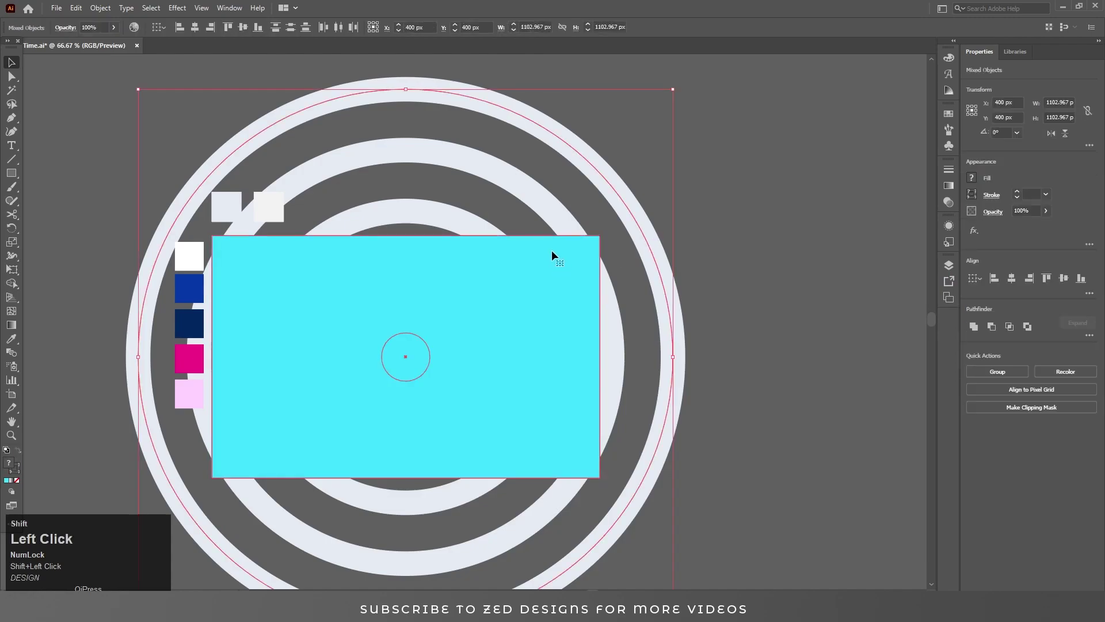
right_click(554, 249)
click(597, 349)
click(606, 278)
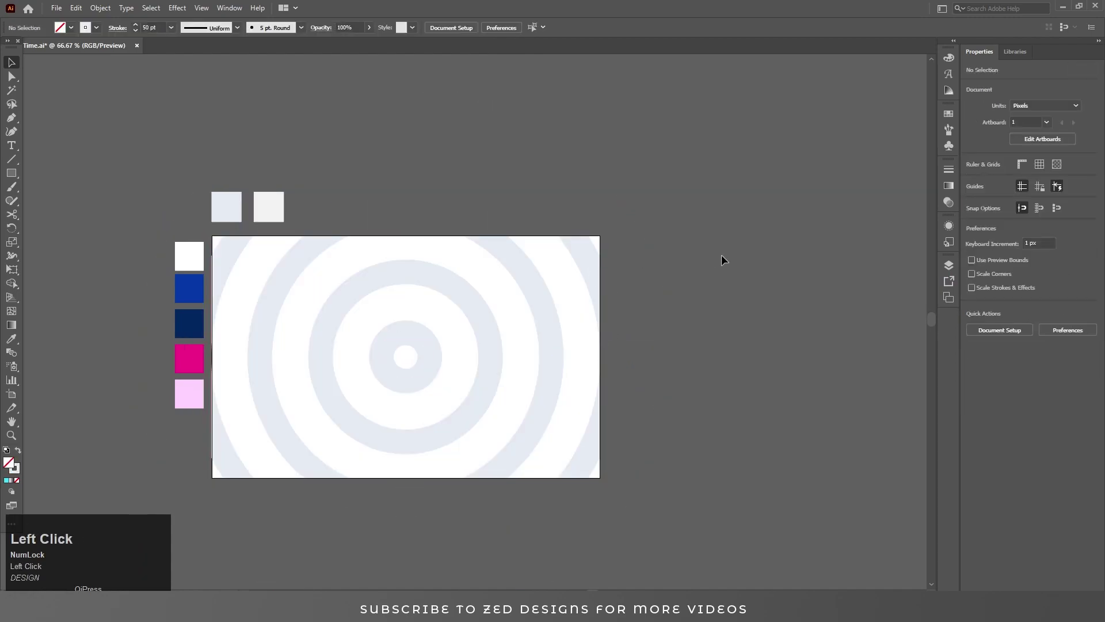
Step: Create another 800 × 500 px rectangle for the solid background
click(12, 173)
click(396, 314)
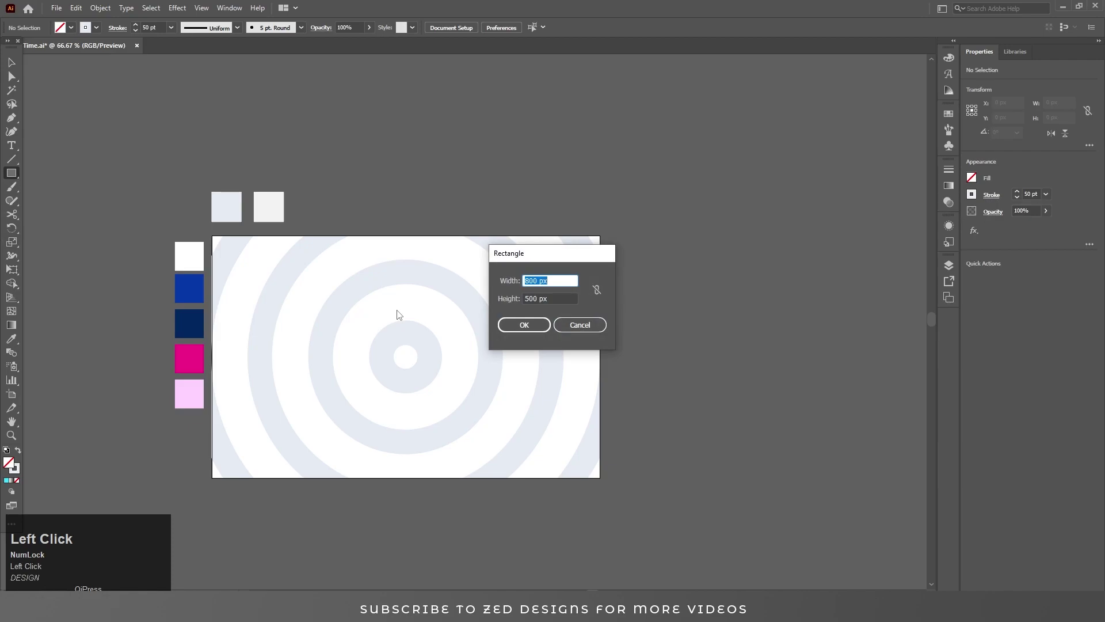
key(Return)
key(v)
Step: Remove the new rectangle's stroke and fill it with the colour sampled from the light grey swatch
click(972, 194)
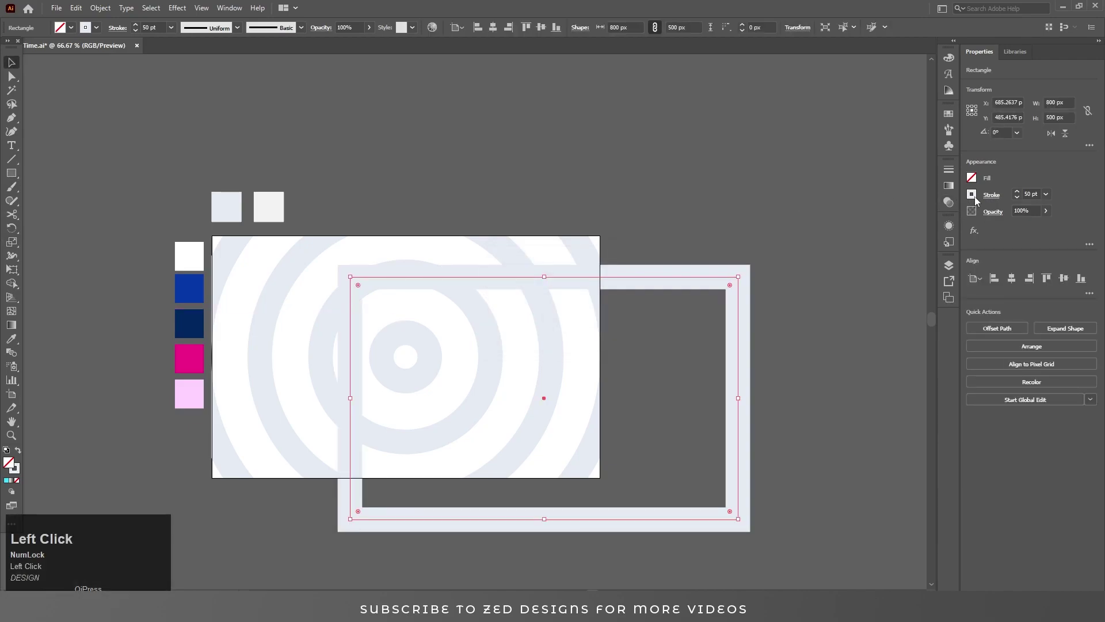
click(848, 300)
key(i)
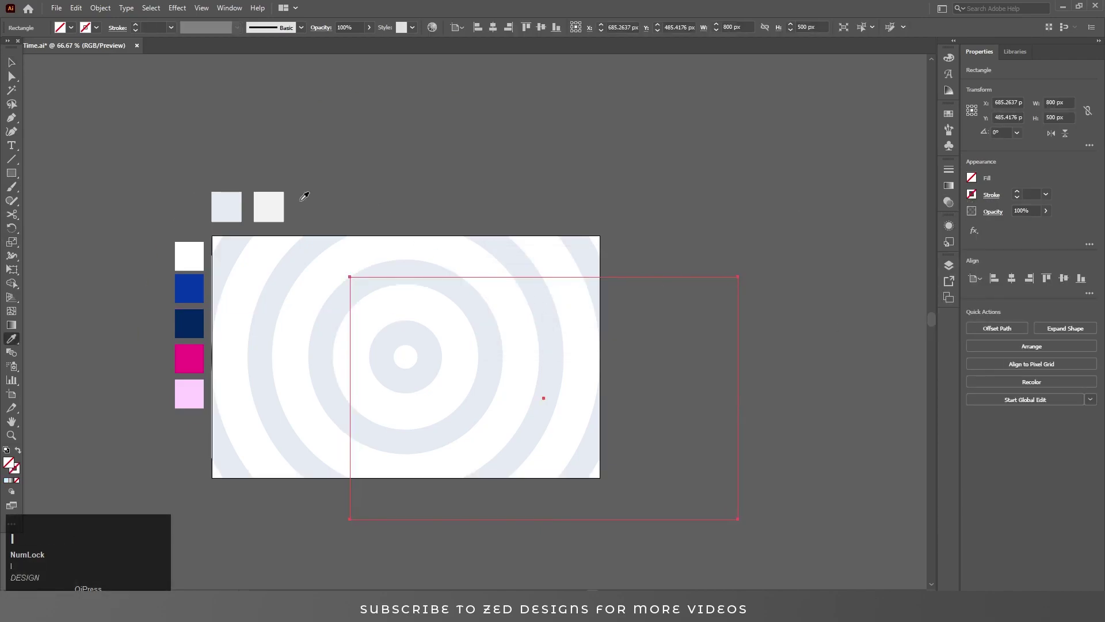
click(269, 207)
key(v)
Step: Centre the light grey rectangle on the artboard and send it behind the rings
click(493, 27)
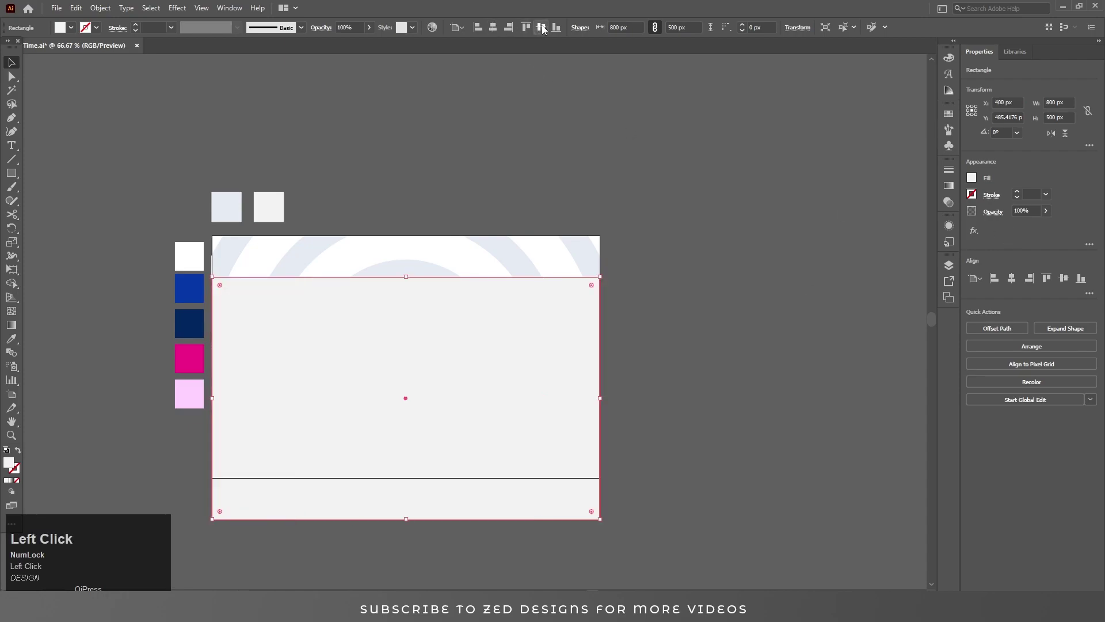
click(540, 27)
key(ctrl+shift+bracketleft)
click(668, 242)
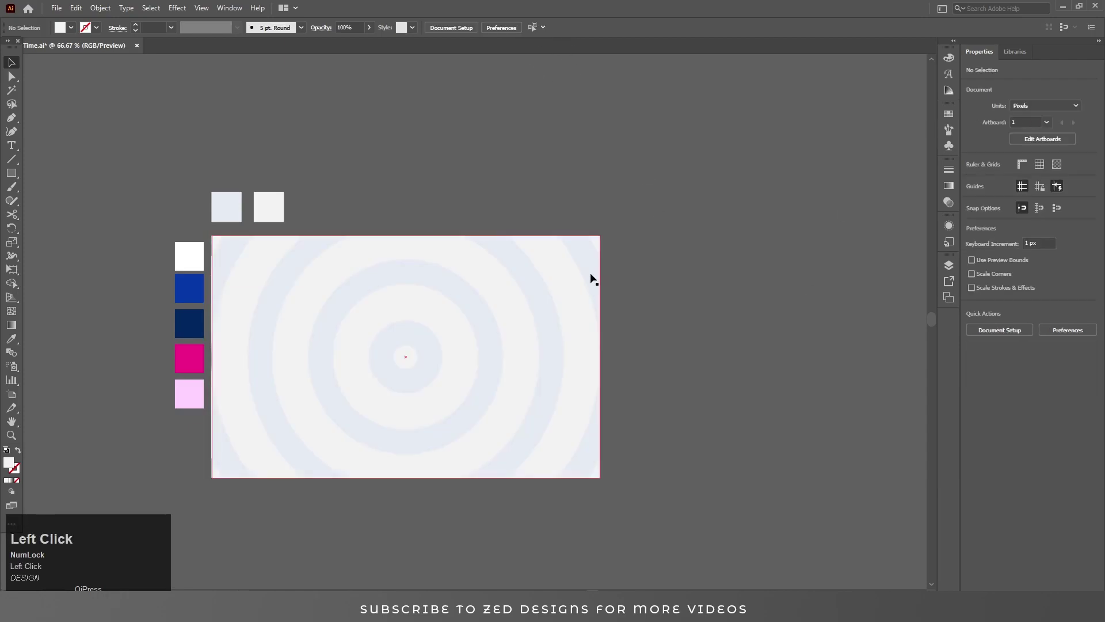
Step: Lock the BG layer and create a new layer above Layer 1
click(948, 264)
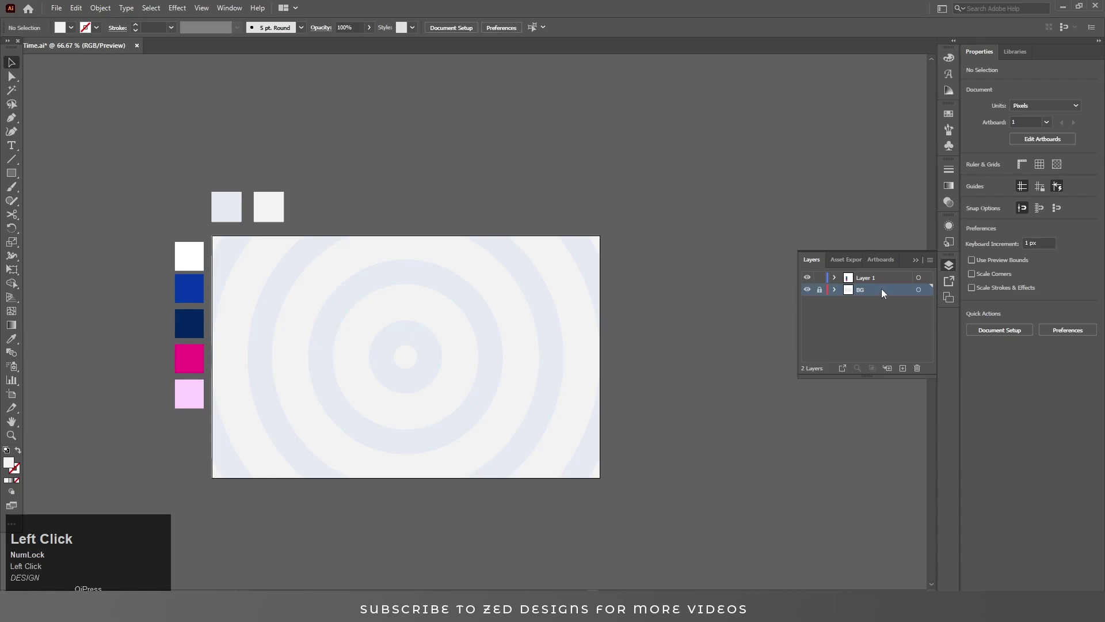
click(903, 368)
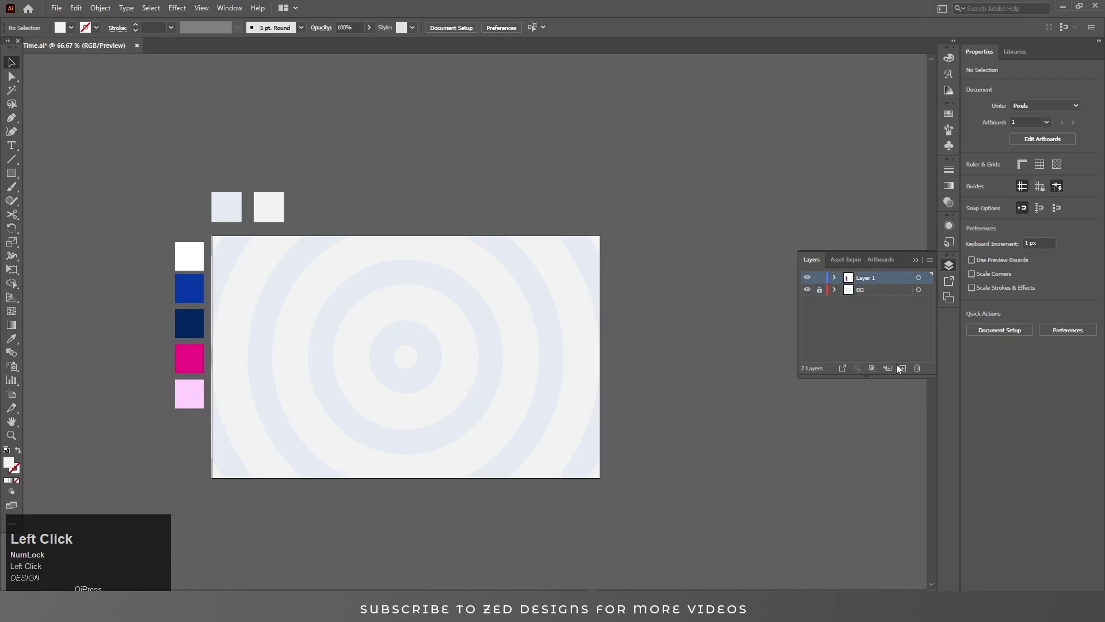
click(946, 264)
Step: Add the text PARTY TIME in capitals near the middle of the artboard
key(t)
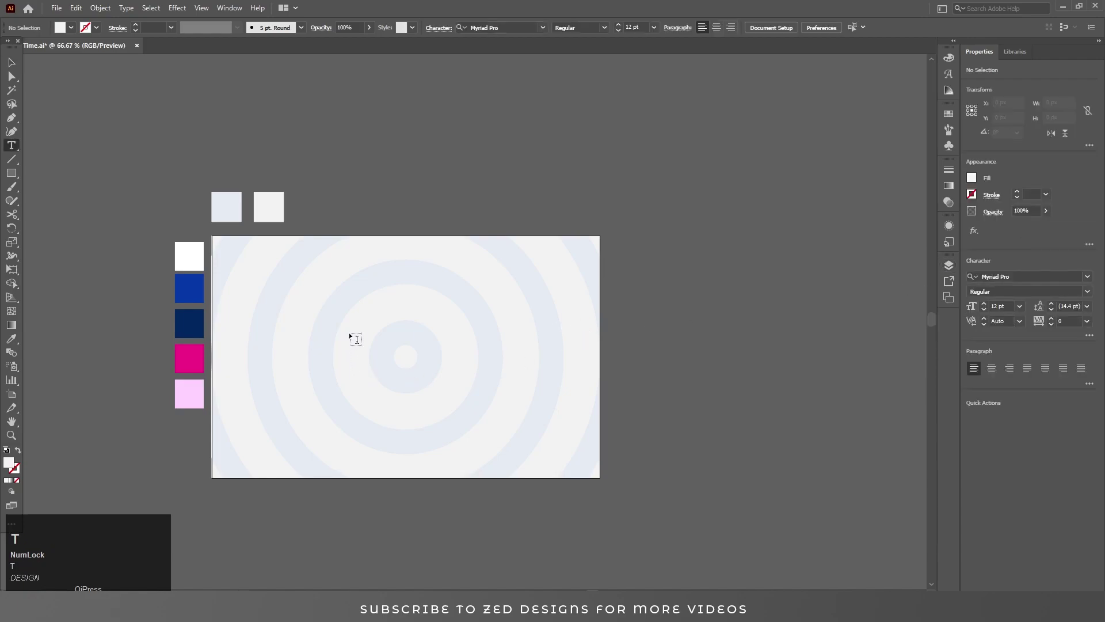
click(349, 332)
key(Caps_Lock)
text(PARTY TIME)
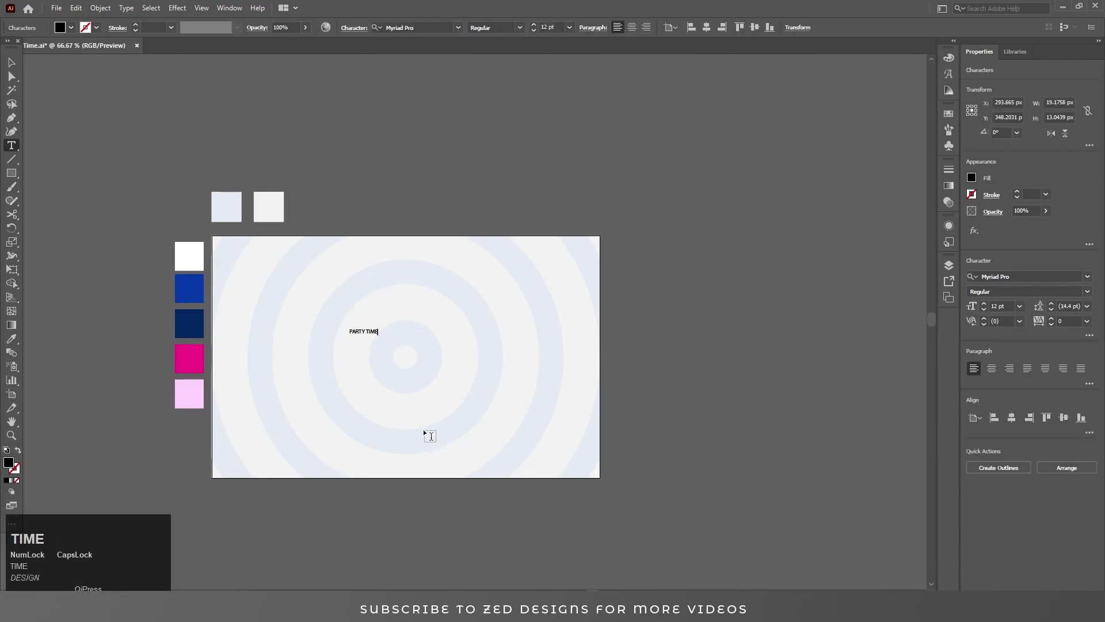
Step: Delete the word TIME from the text so that only PARTY remains
click(12, 64)
key(ctrl+space)
drag(365, 377, 463, 406)
key(t)
double_click(370, 296)
key(BackSpace)
key(Escape)
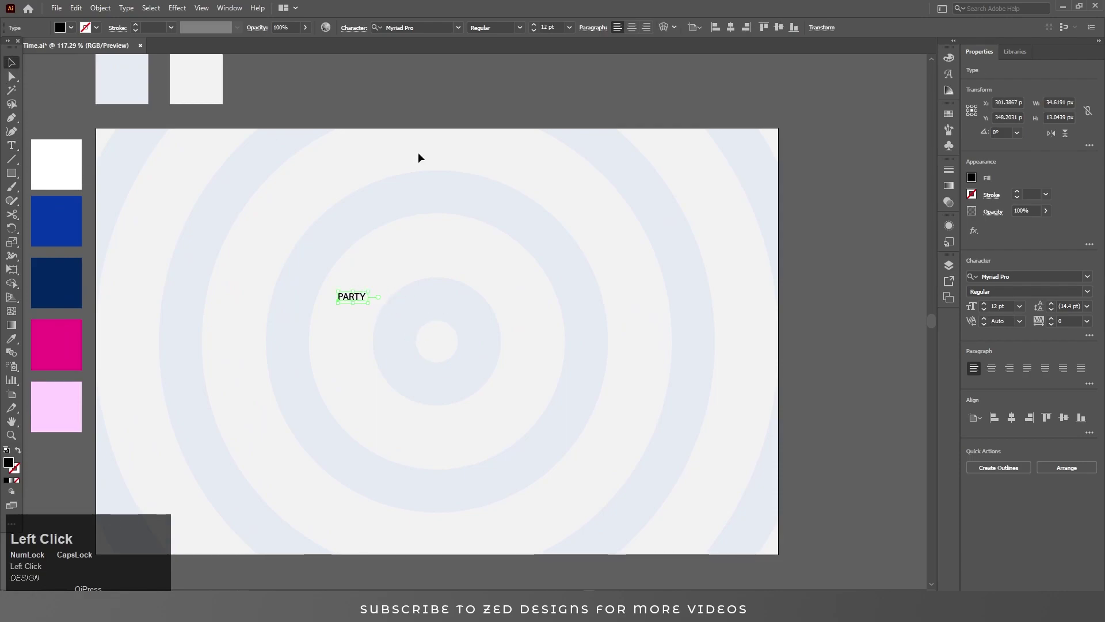
Step: Centre-align the PARTY text's paragraph and centre the text horizontally and vertically on the artboard
click(631, 27)
click(730, 27)
click(779, 28)
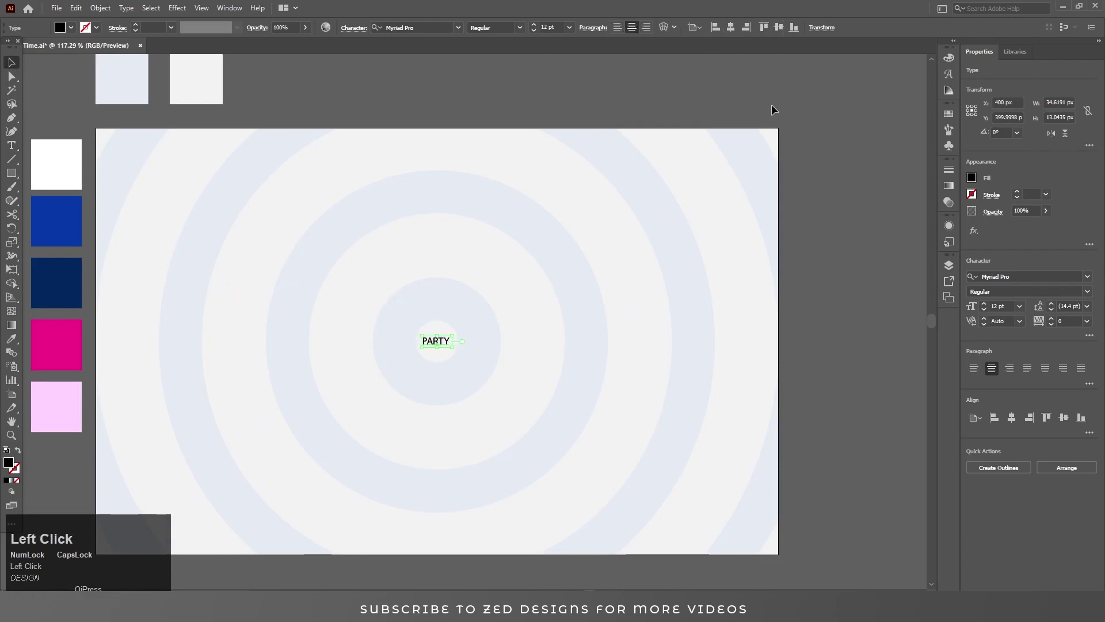
Step: Set the PARTY text to 72 pt in the Marvin font, then scale it up proportionally to about 155 pt
click(570, 27)
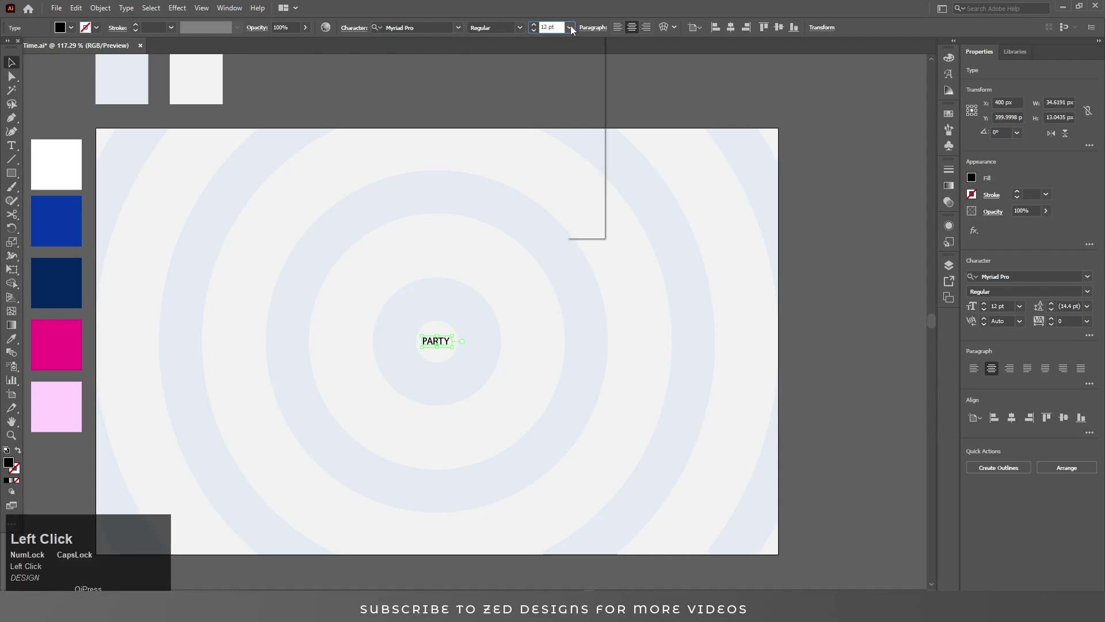
click(580, 233)
click(403, 27)
text(MARV)
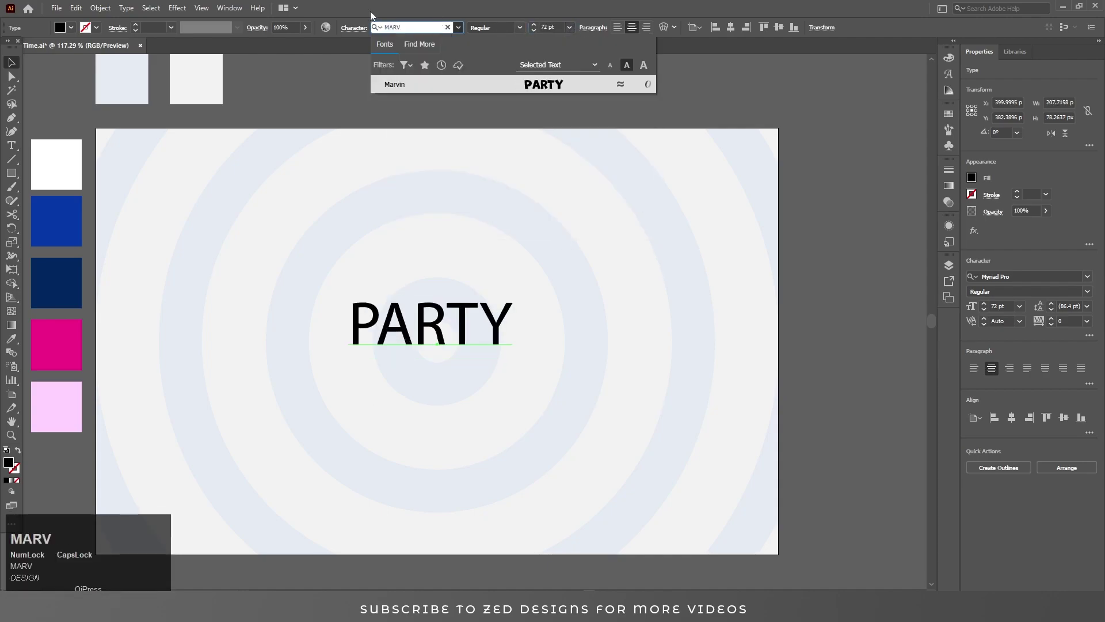
click(448, 84)
drag(554, 296, 687, 256)
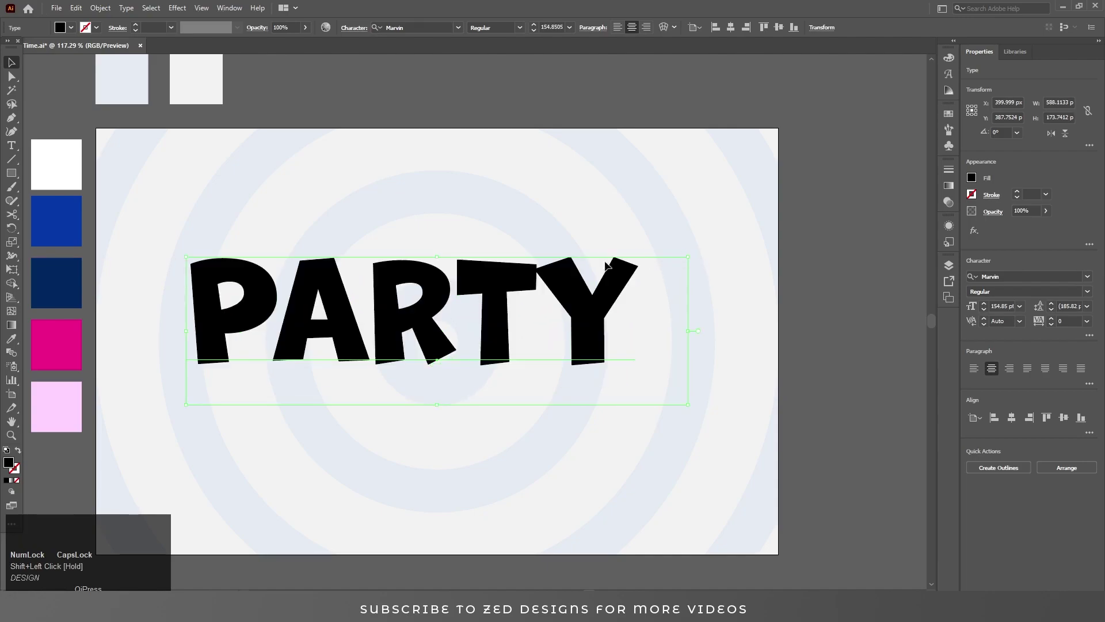
Step: Replace the letters TY in PARTY with Marvin's TY discretionary ligature glyph
double_click(437, 296)
key(ctrl+a)
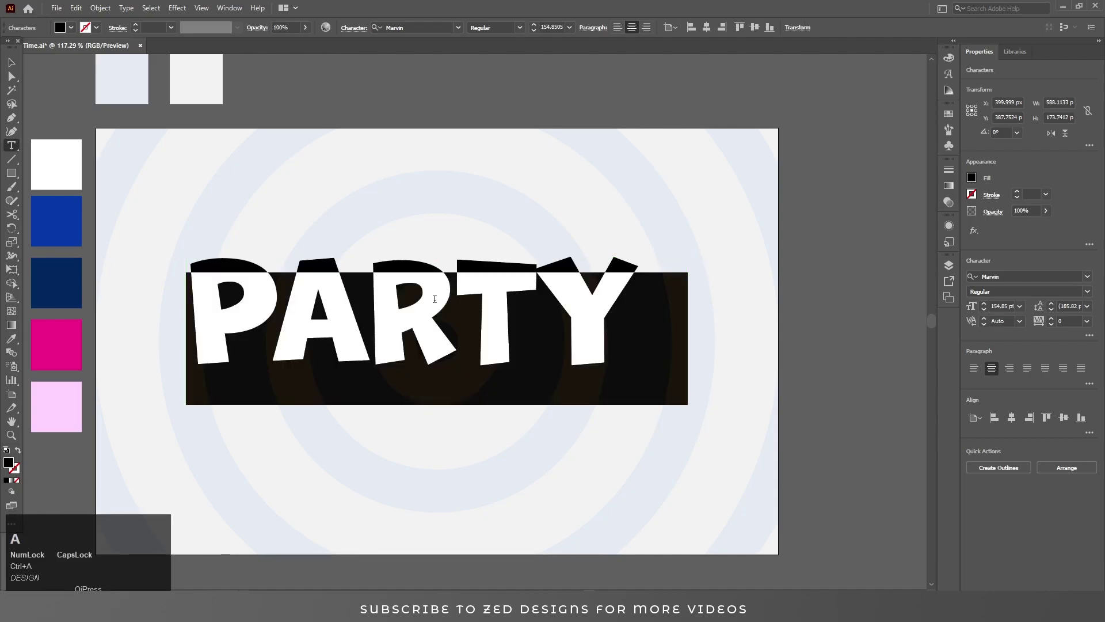
click(16, 77)
click(948, 74)
drag(929, 124, 919, 357)
double_click(484, 320)
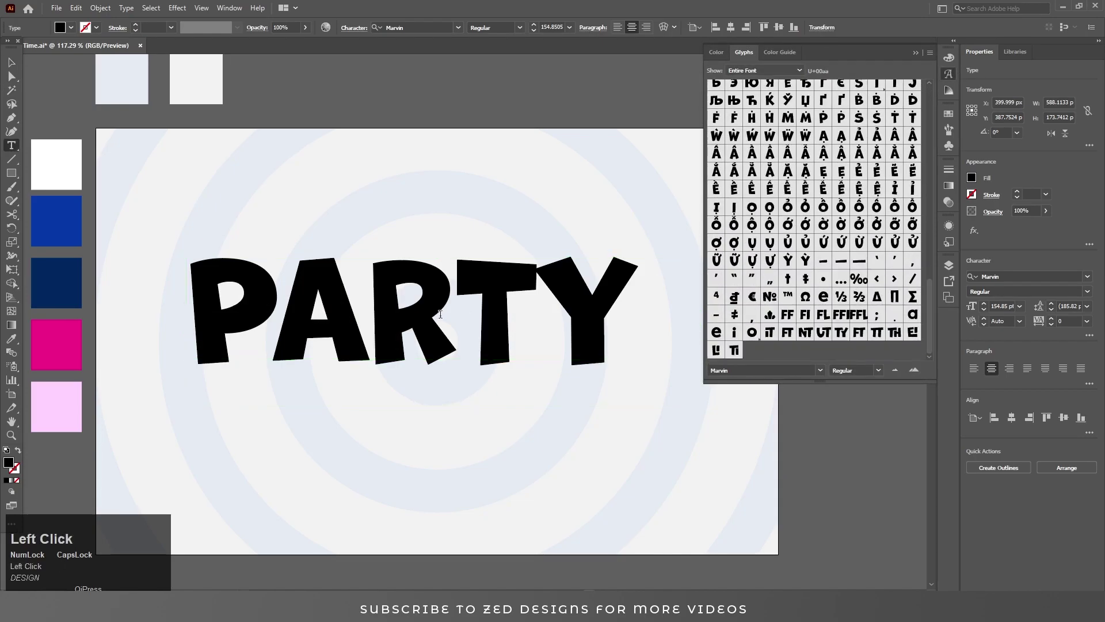
key(ctrl+a)
click(503, 304)
drag(482, 303, 642, 305)
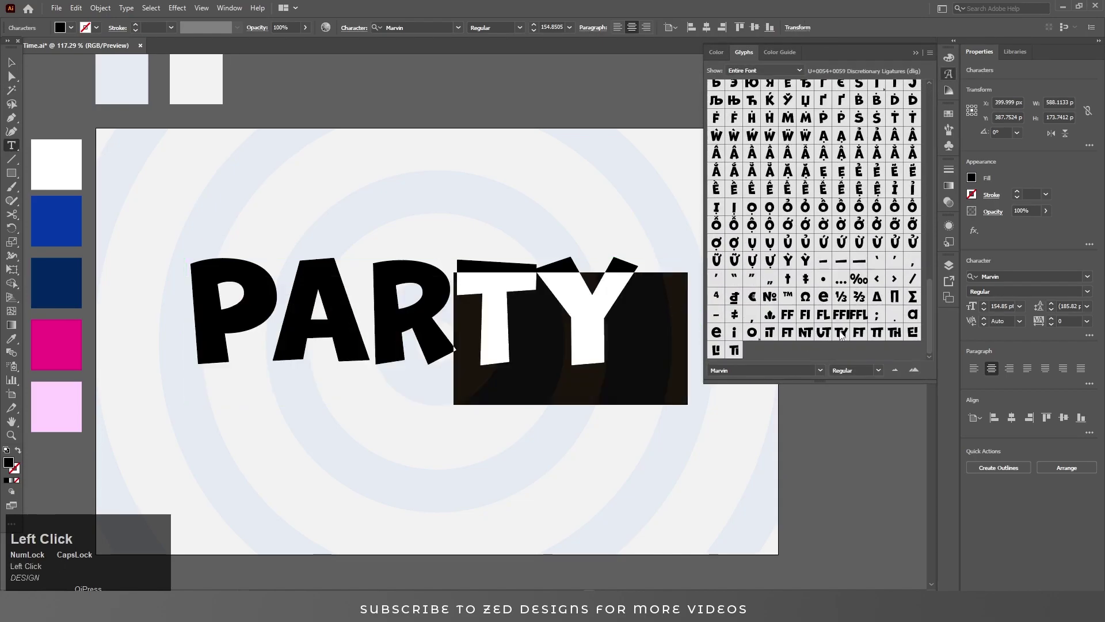
double_click(841, 332)
click(11, 62)
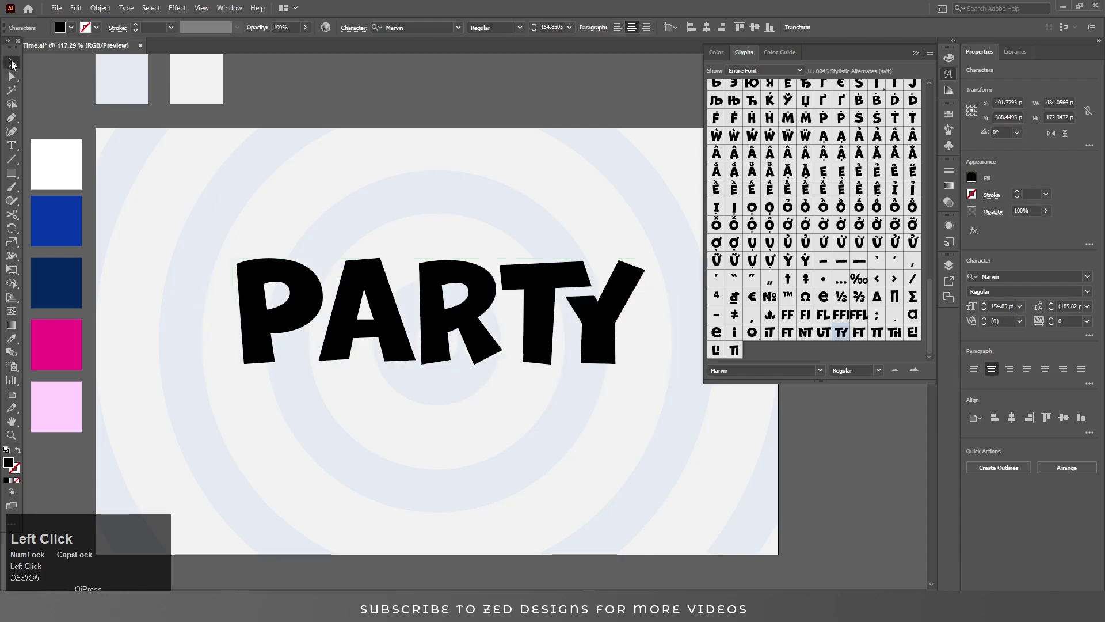
Step: Remove the PARTY text's base fill and add a new appearance fill sampled from the white swatch
click(946, 94)
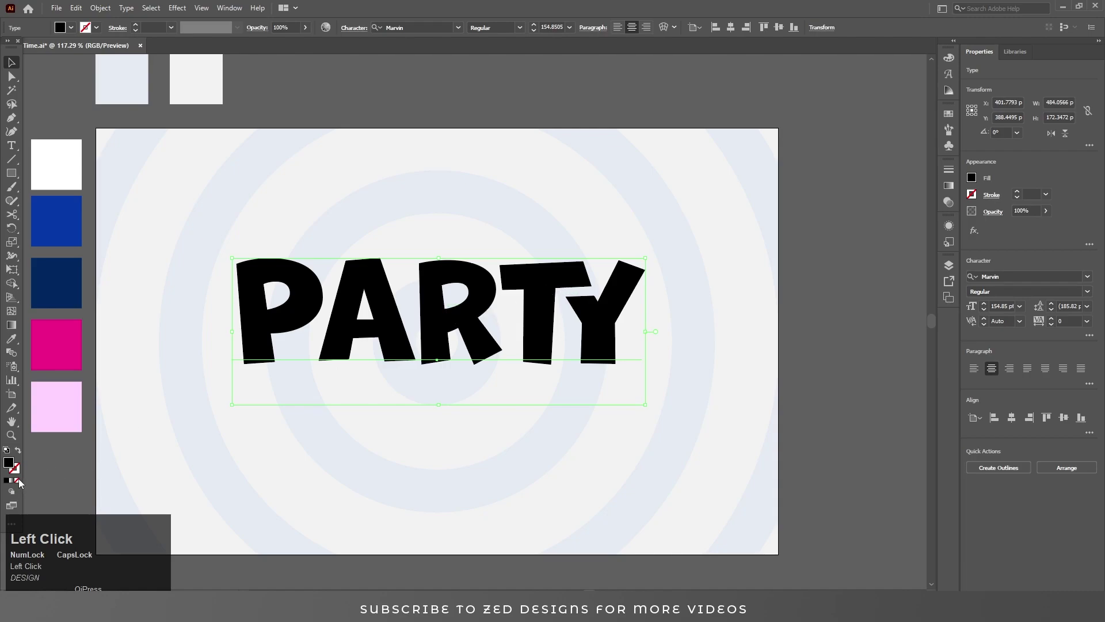
click(11, 480)
click(18, 480)
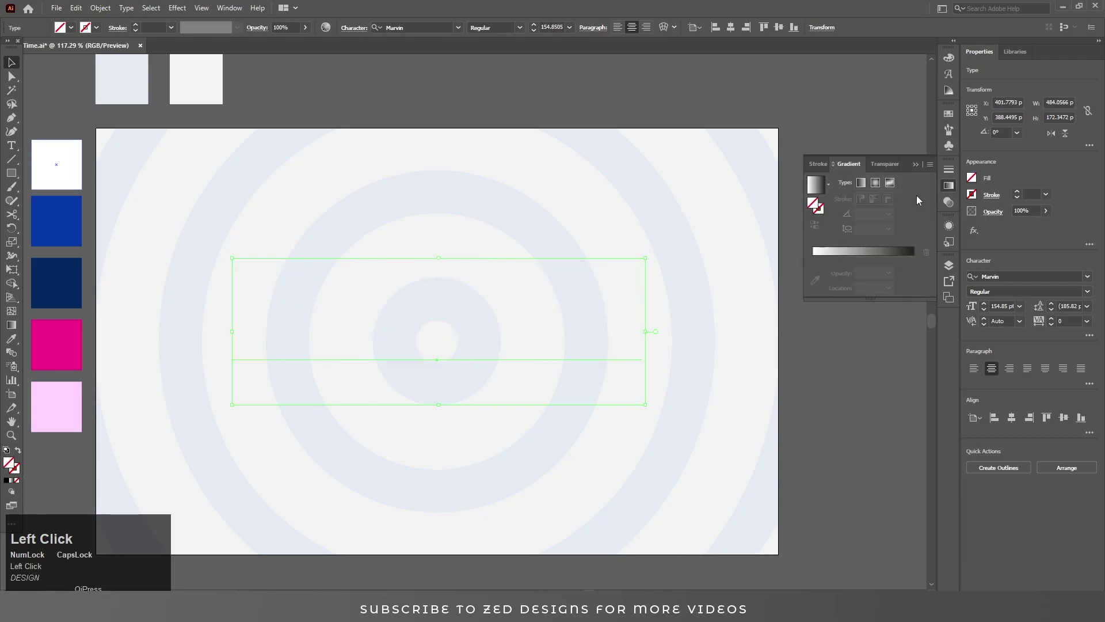
click(950, 225)
click(807, 489)
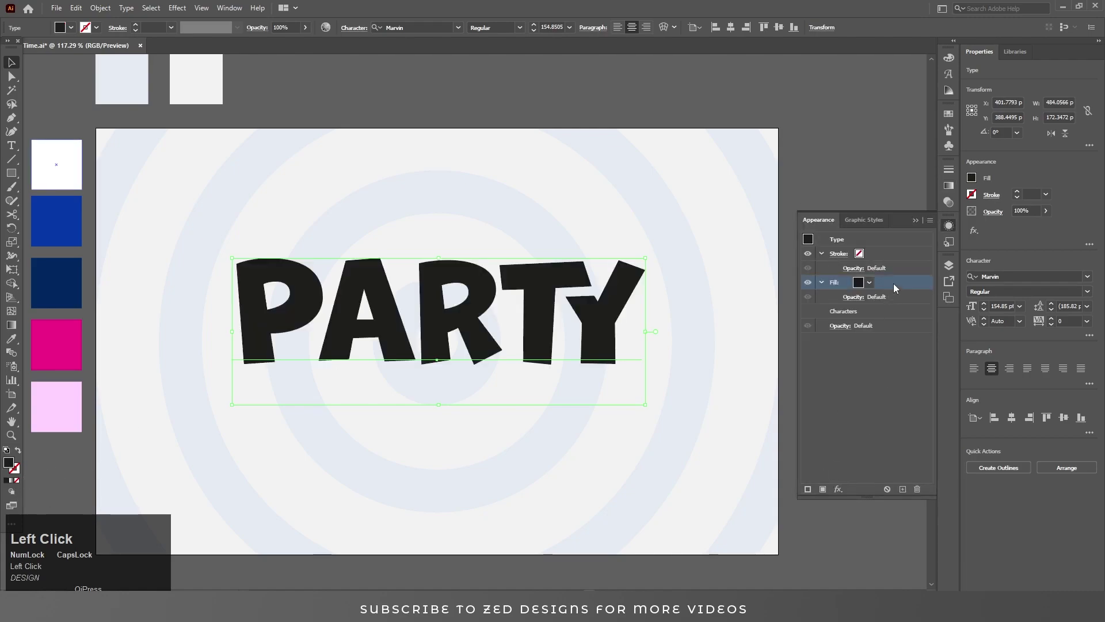
click(64, 167)
key(v)
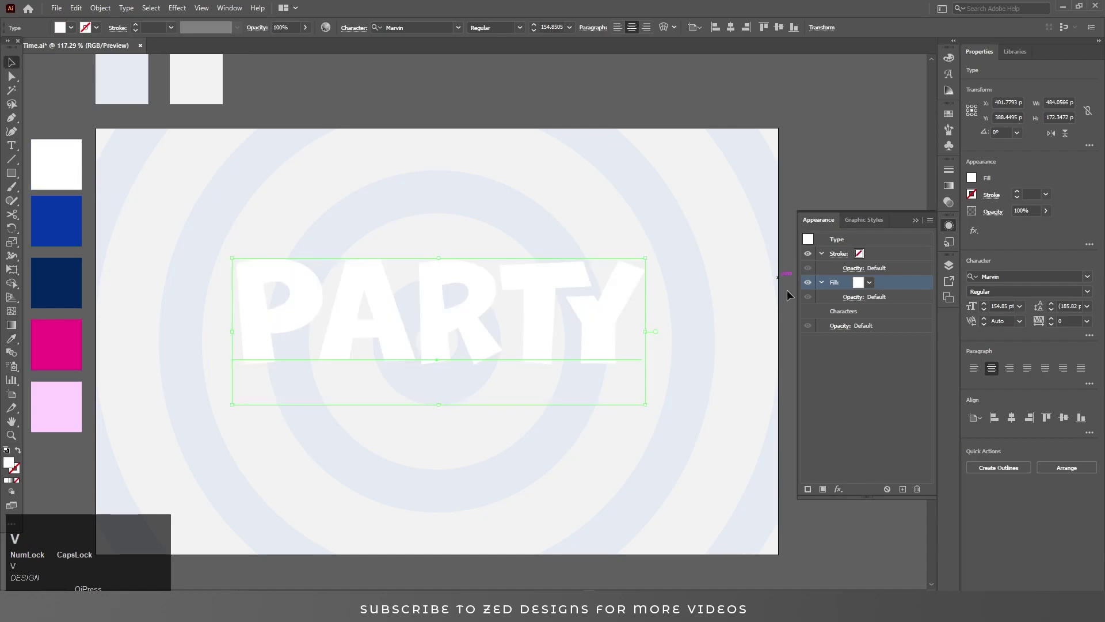
Step: Duplicate the white fill and recolour the lower copy with the magenta swatch's colour
click(903, 489)
key(i)
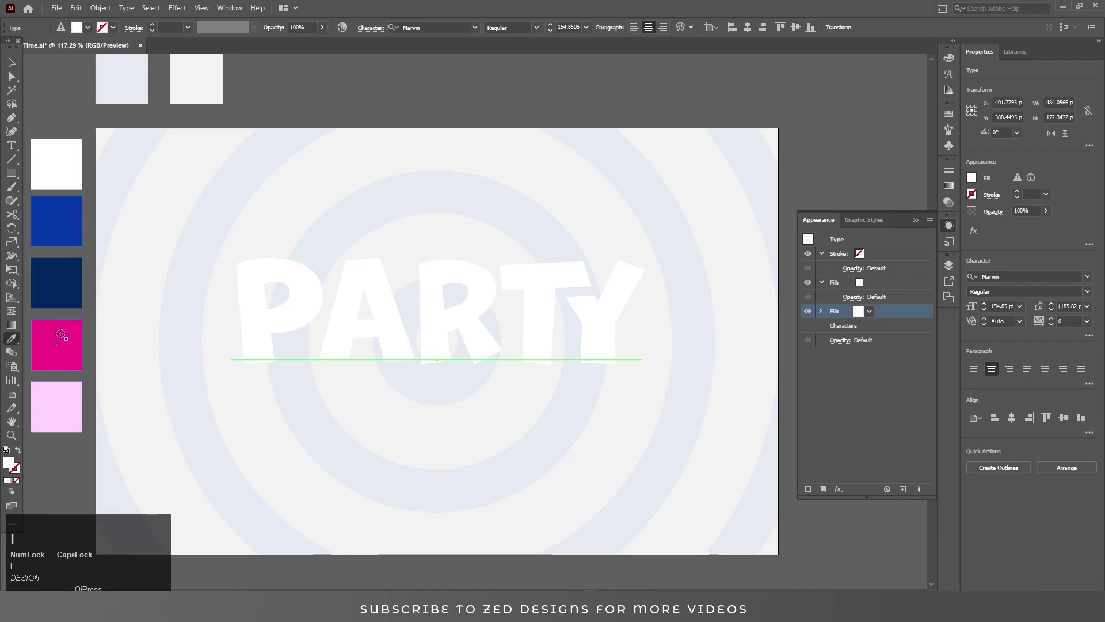
click(61, 334)
key(v)
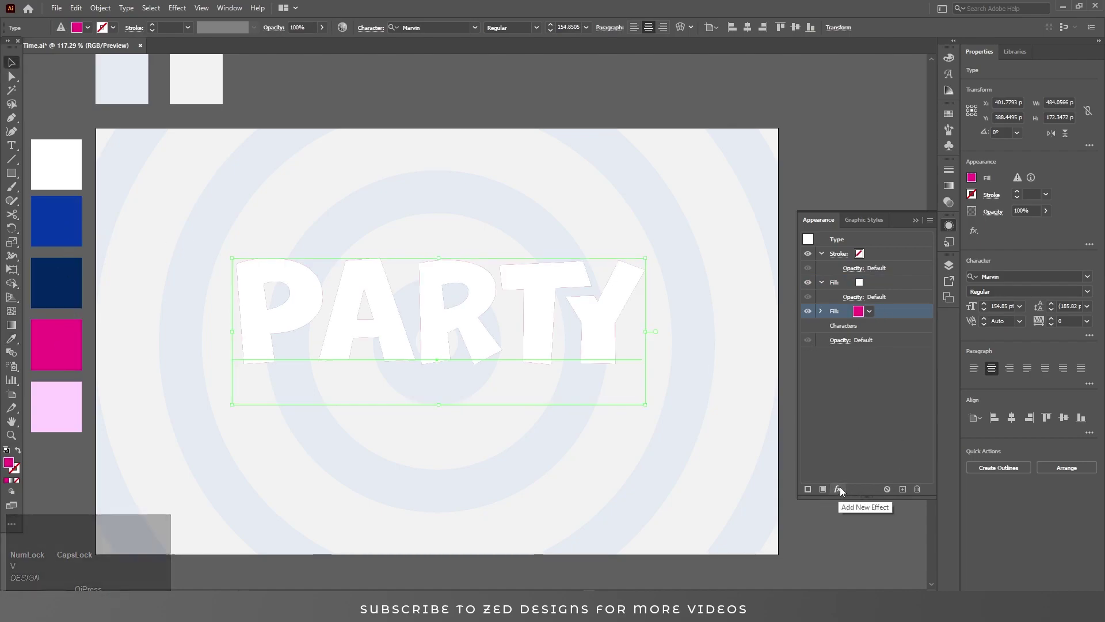
Step: Apply a Transform effect to the magenta fill with 99.9% horizontal scale, 0.3 px vertical move and 30 copies
drag(841, 489, 979, 295)
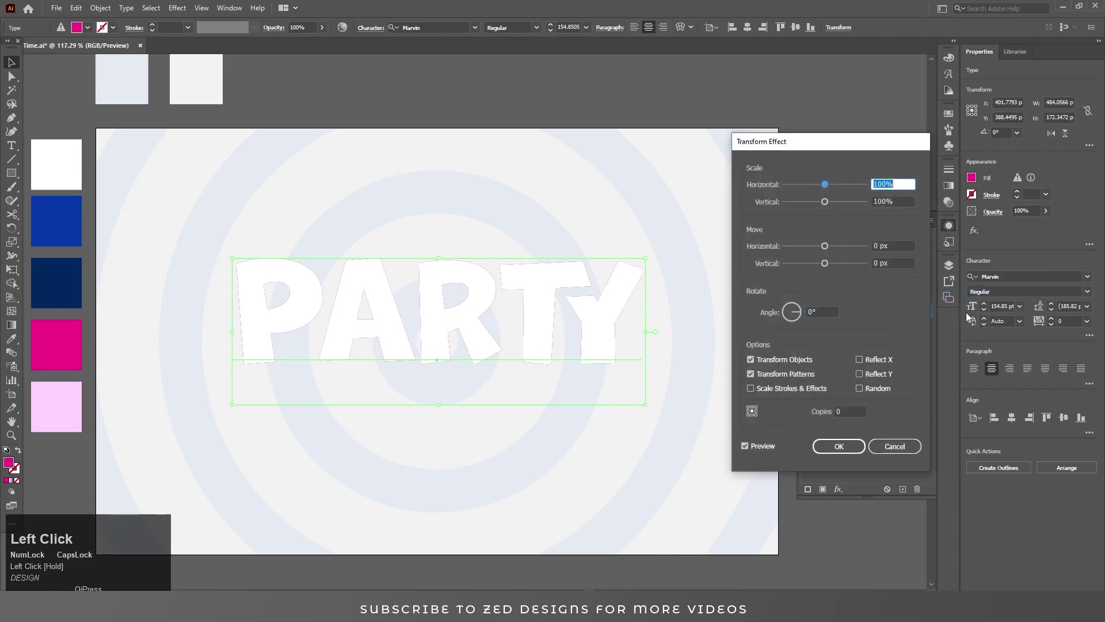
key(Tab)
key(Tab)
text(0.3)
key(Tab)
key(Tab)
key(Tab)
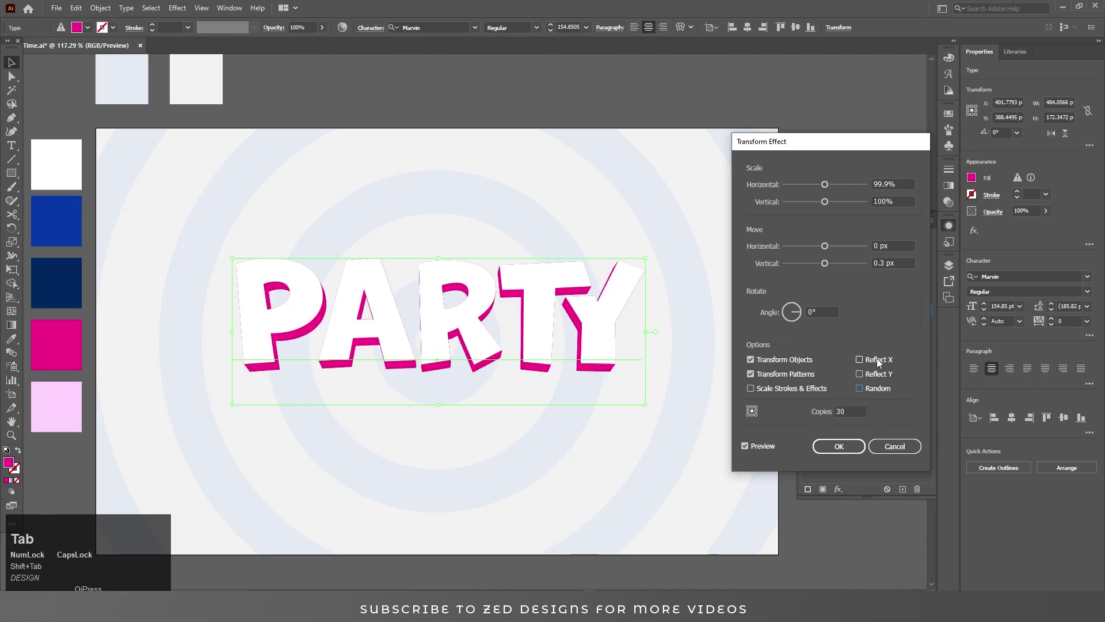
click(839, 446)
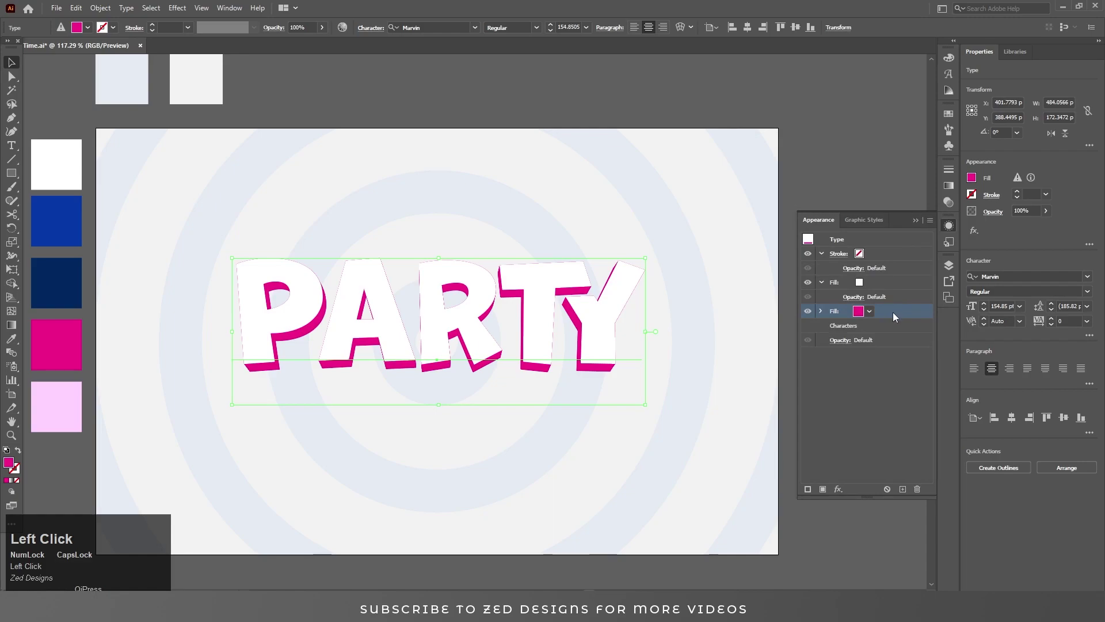
Step: Duplicate the white fill and apply an Offset Path effect of -3 px to the upper copy
click(886, 282)
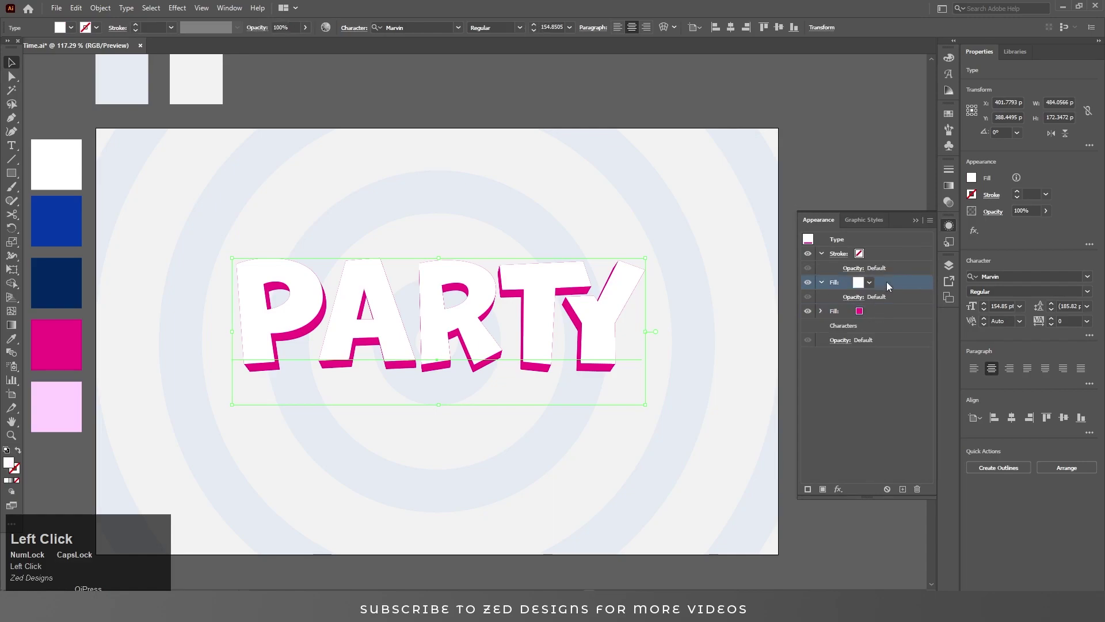
click(901, 490)
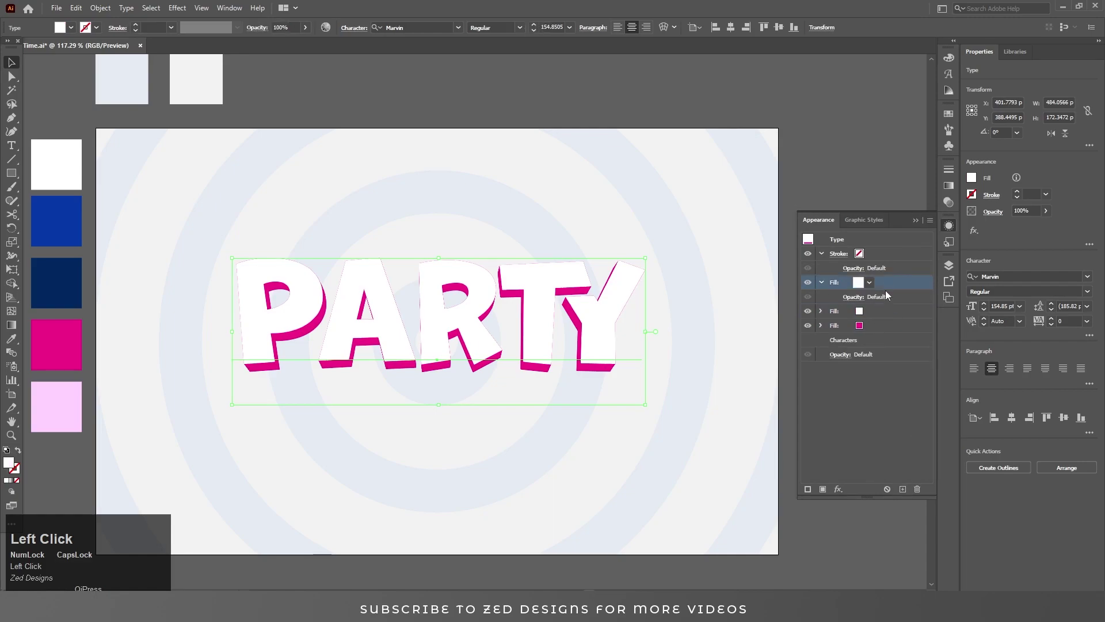
click(838, 488)
mouse_move(899, 269)
click(976, 268)
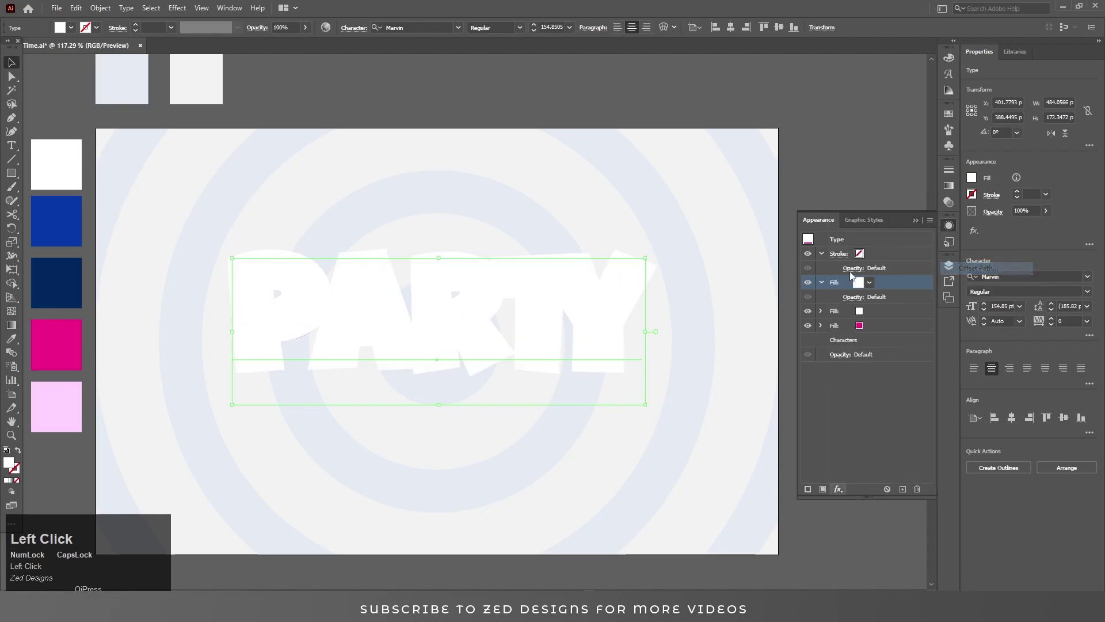
text(-3)
key(Tab)
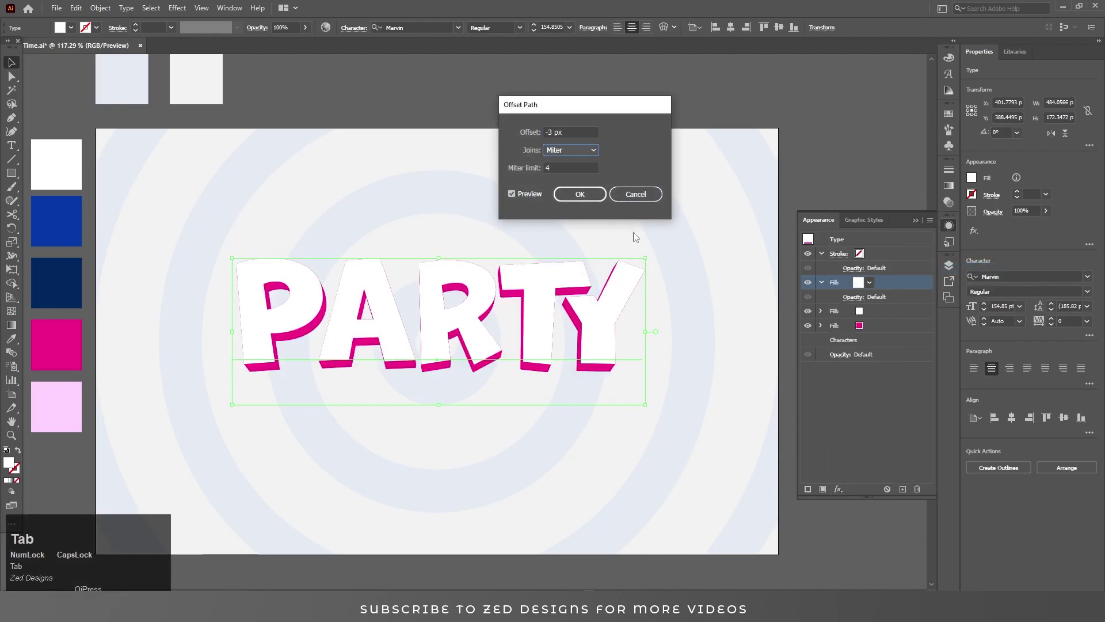
click(580, 194)
Step: Recolour the inset top fill with the colour sampled from the light pink swatch
click(859, 282)
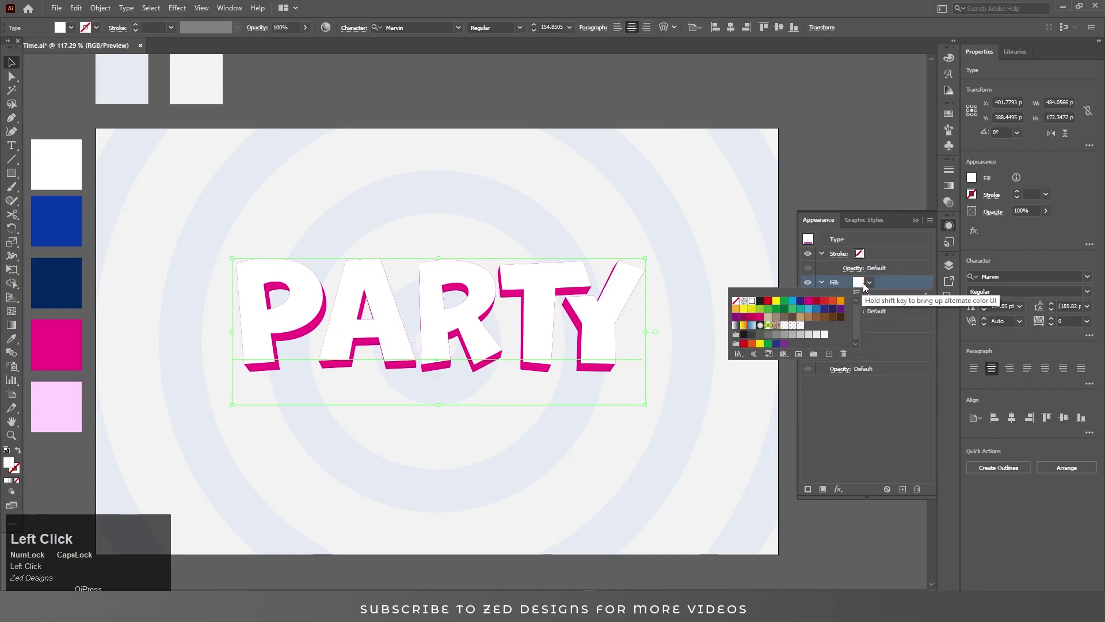
click(889, 285)
key(i)
click(67, 403)
key(v)
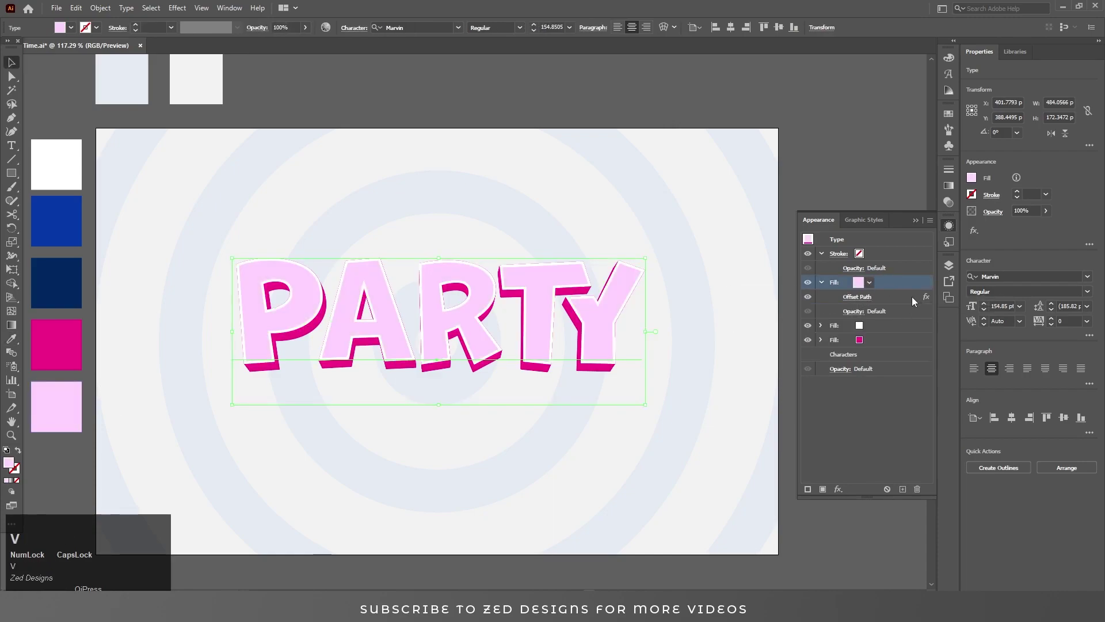
Step: Duplicate the light pink inset fill and make the upper copy white
click(903, 489)
click(870, 283)
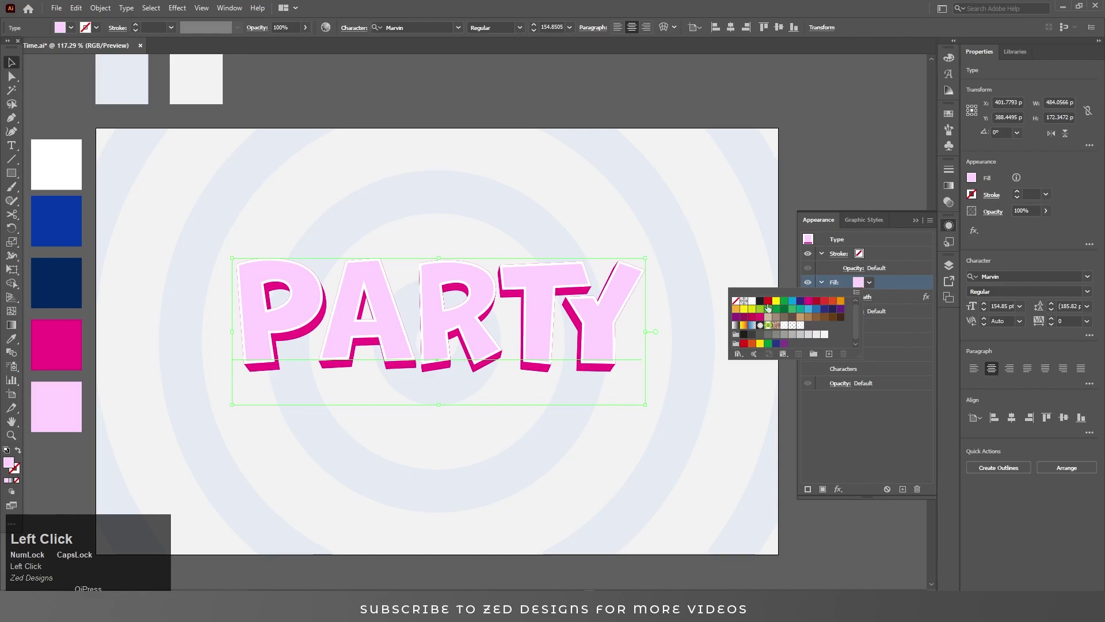
click(751, 307)
click(871, 455)
Step: Add a Transform effect to the top white fill, moving it 2 px horizontally and 2 px vertically
click(844, 488)
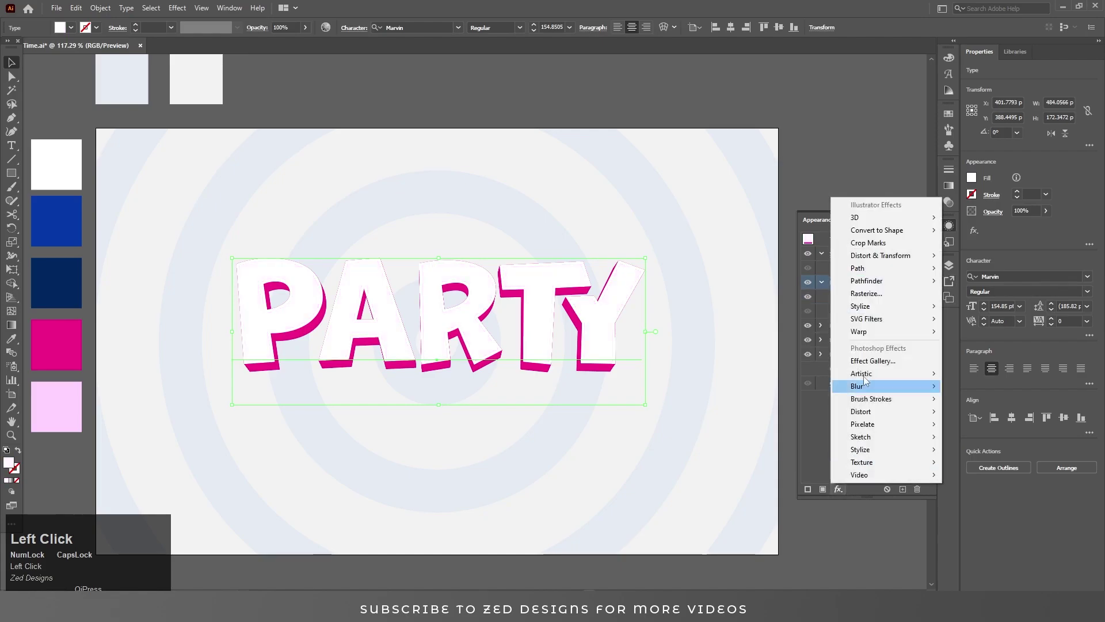
mouse_move(880, 259)
click(978, 294)
key(Tab)
key(Tab)
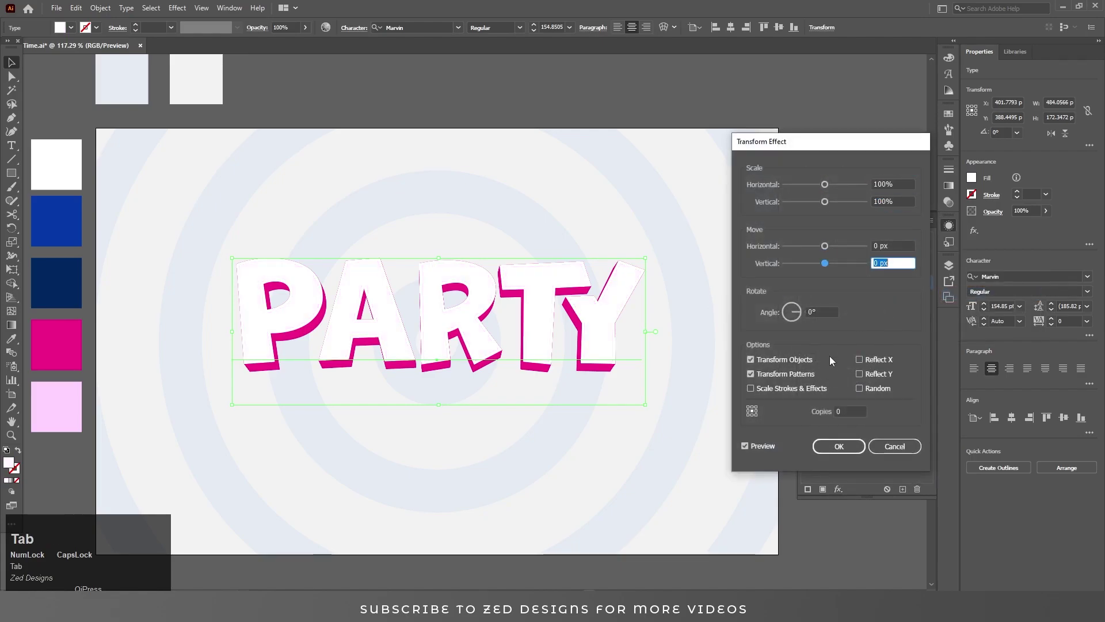
key(shift+Tab)
text(2)
key(Tab)
key(Tab)
key(shift+Tab)
text(2)
key(shift+Tab)
key(Tab)
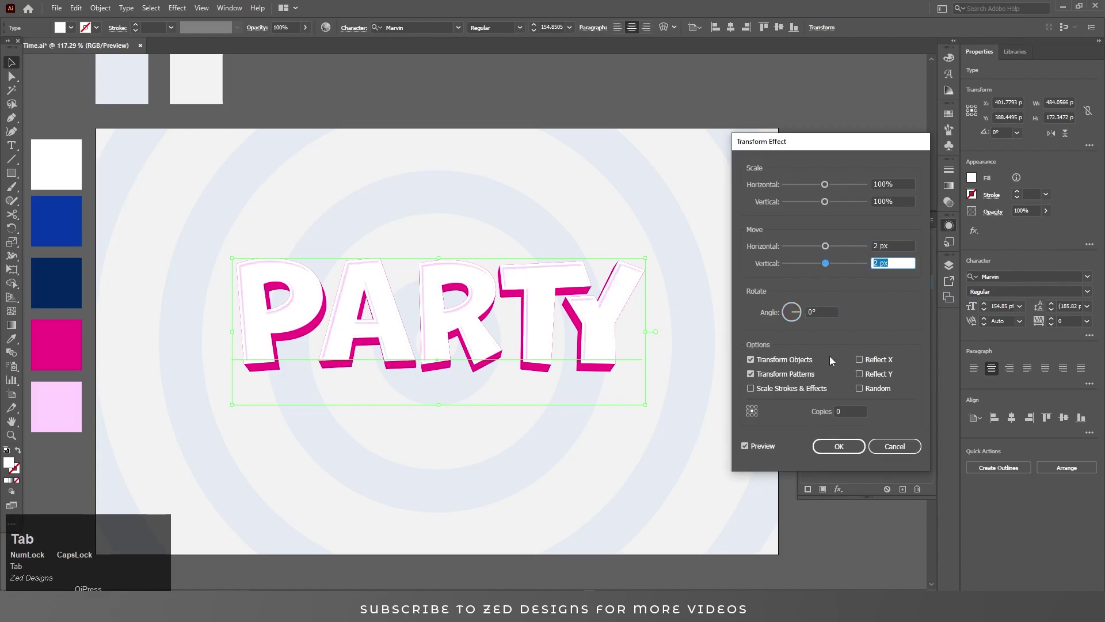
Step: Set the Transform effect's horizontal and vertical move to 1.5 px each and apply it
key(shift+Tab)
text(1.5)
key(Tab)
text(1.5)
key(shift+Tab)
click(845, 447)
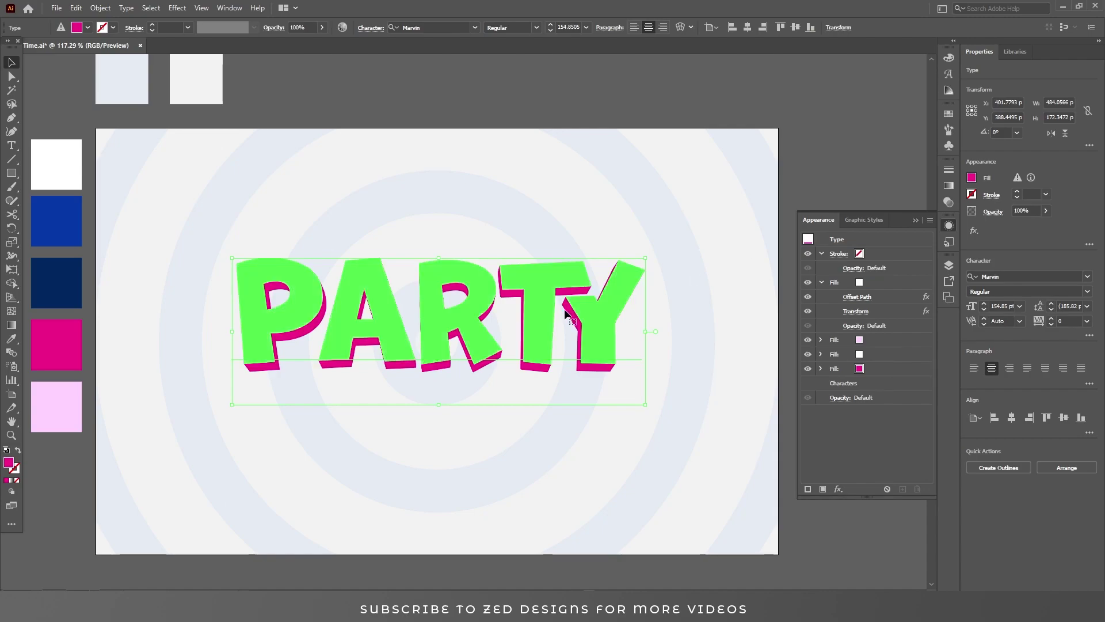
Step: Duplicate the magenta fill and recolour the bottom copy with the bright blue swatch's colour
click(838, 370)
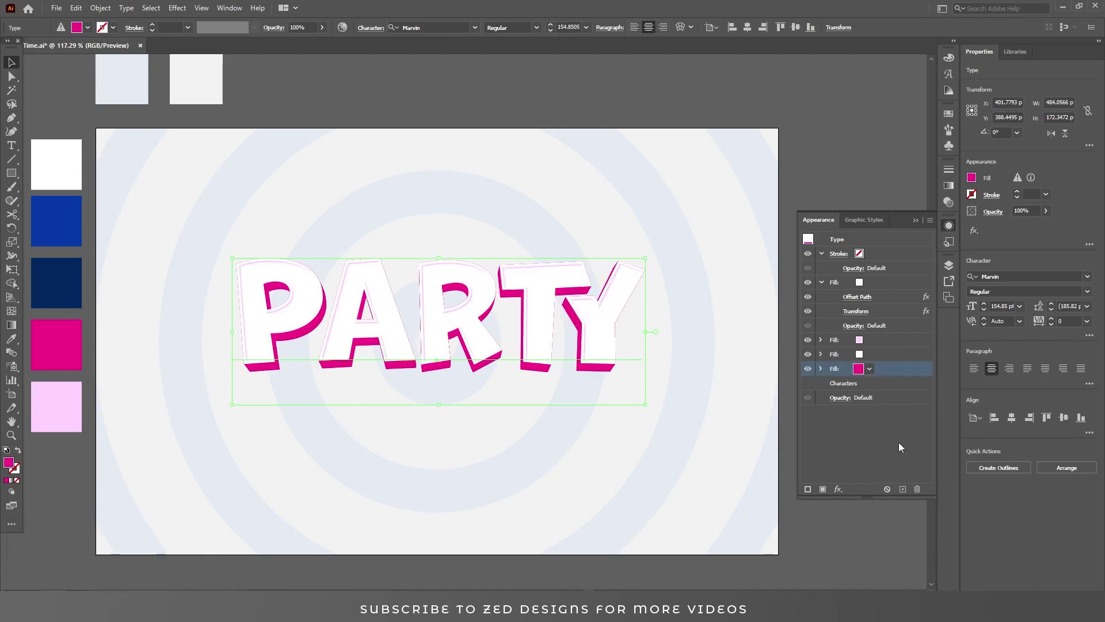
click(903, 489)
key(i)
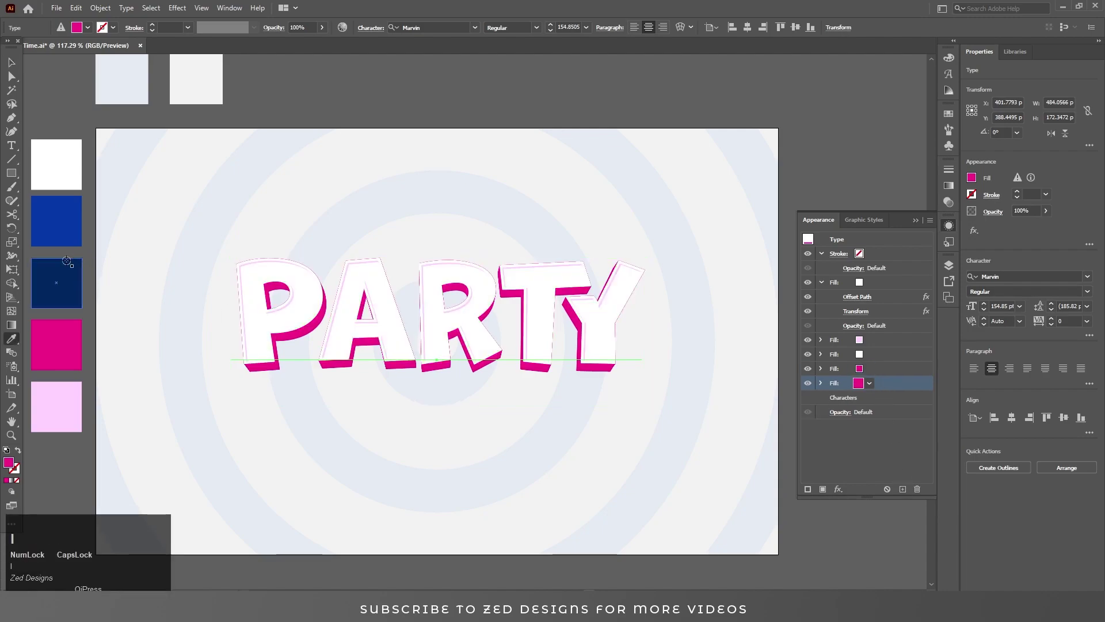
click(56, 221)
key(v)
Step: Apply an Offset Path effect of 10 px with round joins to the blue fill and reselect the PARTY text
click(838, 489)
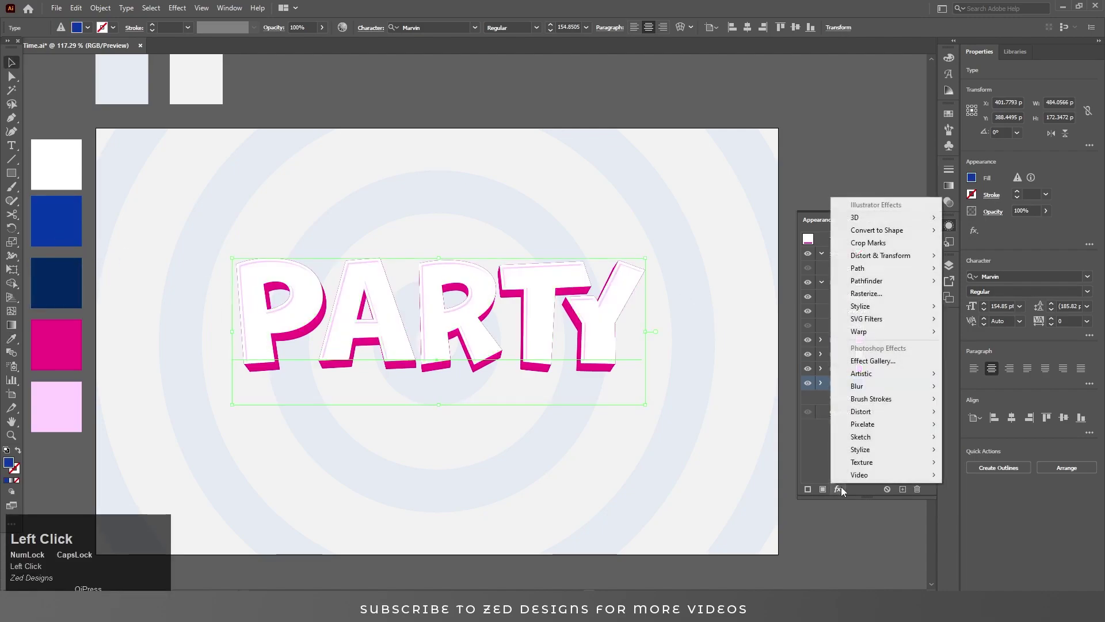
mouse_move(909, 268)
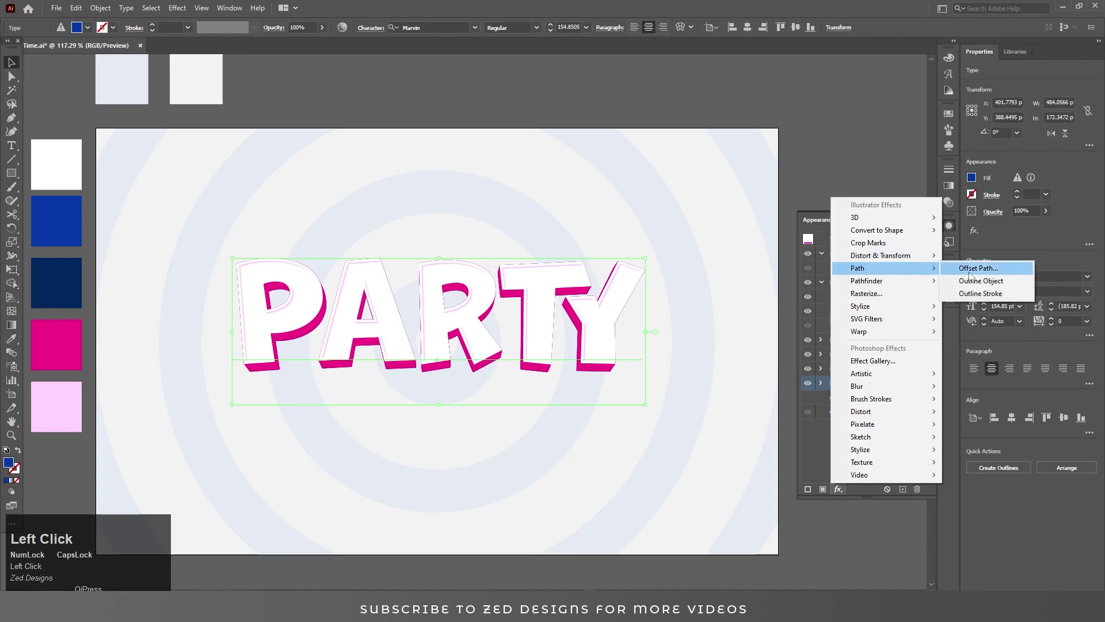
click(978, 270)
click(578, 149)
click(573, 171)
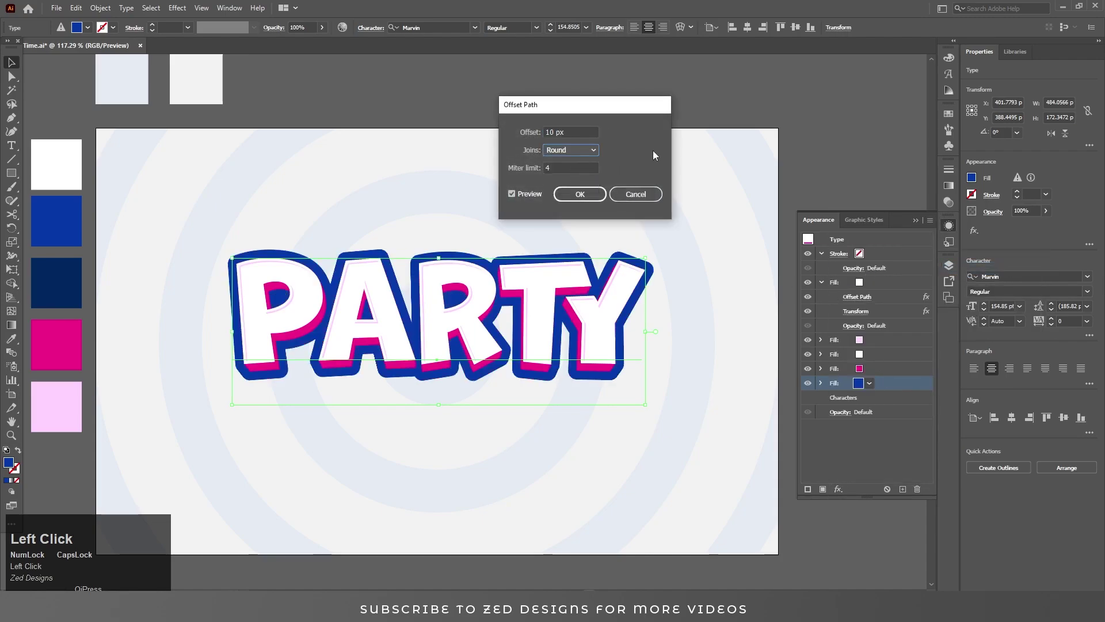
click(571, 195)
click(823, 201)
click(611, 320)
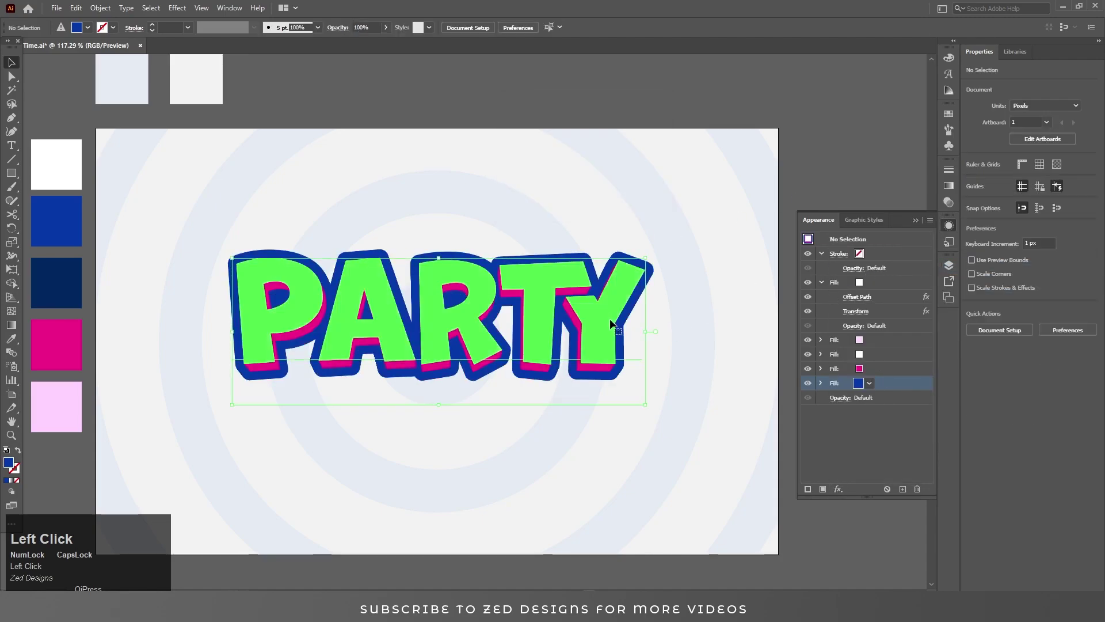
Step: Duplicate the magenta fill and recolour the lower copy with the dark navy swatch's colour
click(874, 369)
click(902, 489)
click(882, 384)
key(i)
click(56, 287)
key(v)
click(822, 382)
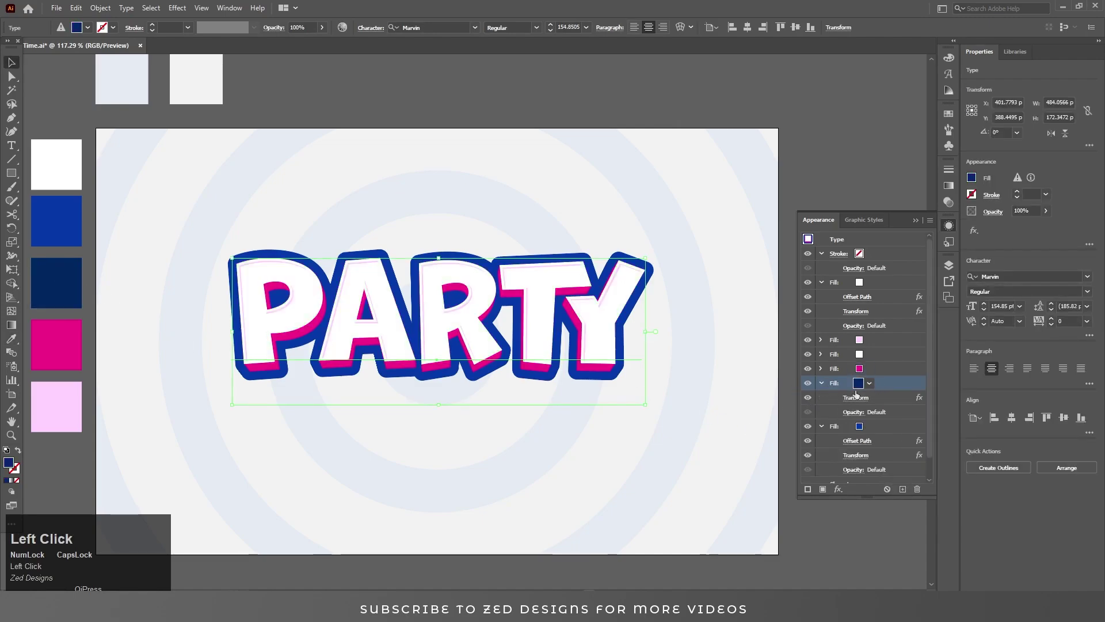
Step: Set the number of copies in the navy fill's Transform effect to 40 and apply it
click(857, 397)
click(850, 411)
text(37)
key(Tab)
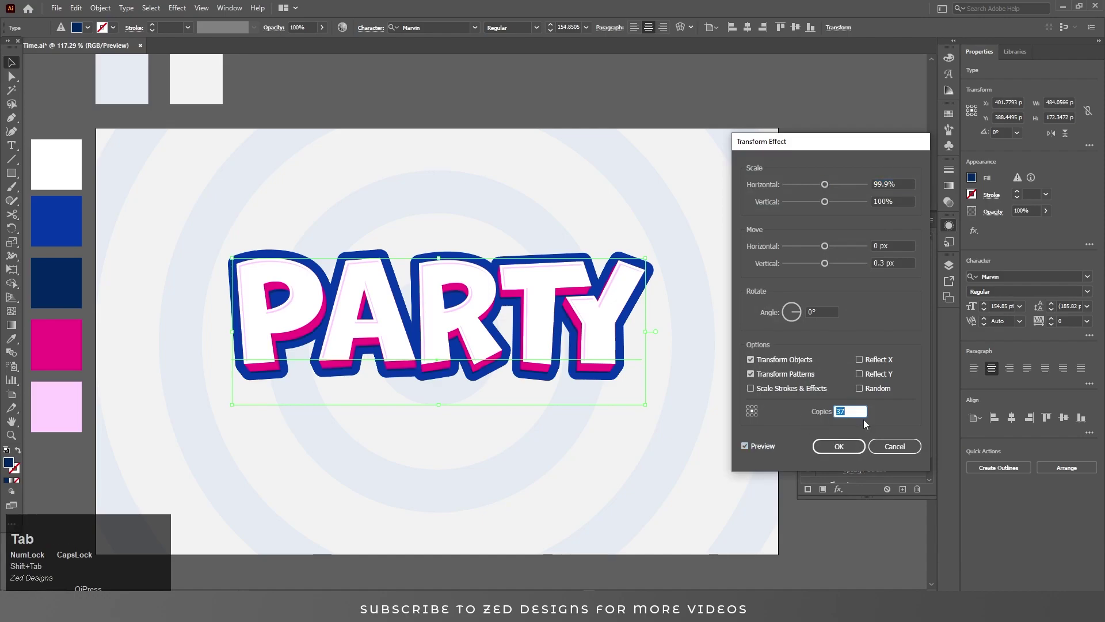
text(40)
key(Tab)
click(856, 411)
key(Tab)
click(846, 445)
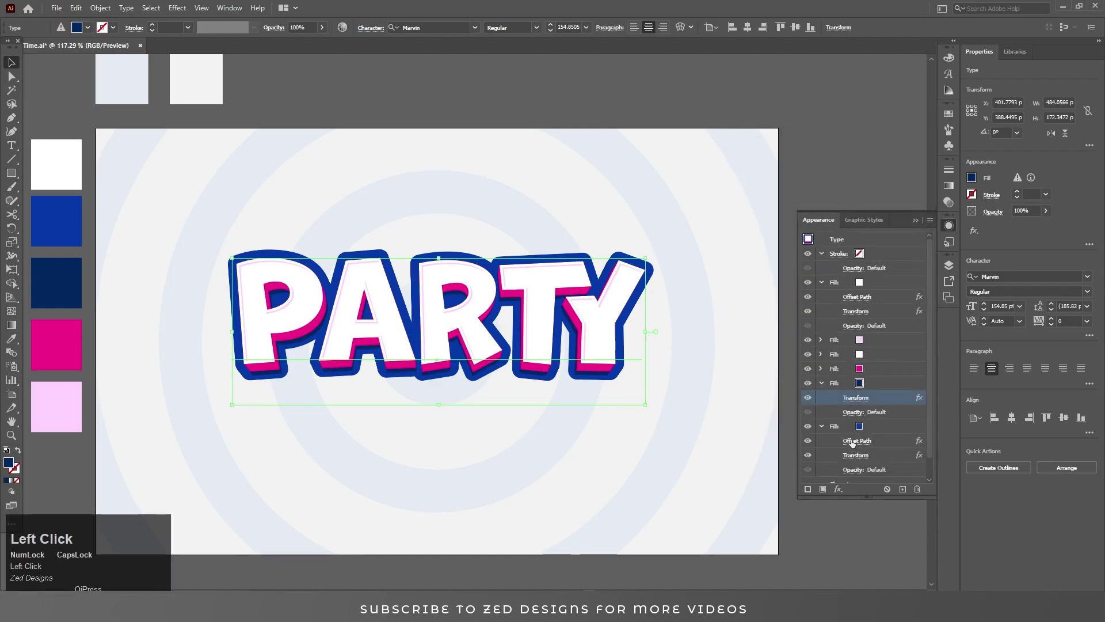
Step: Duplicate the bright blue outline fill and recolour the bottom copy with the dark navy swatch's colour
click(834, 384)
click(821, 382)
click(838, 399)
click(821, 398)
click(902, 489)
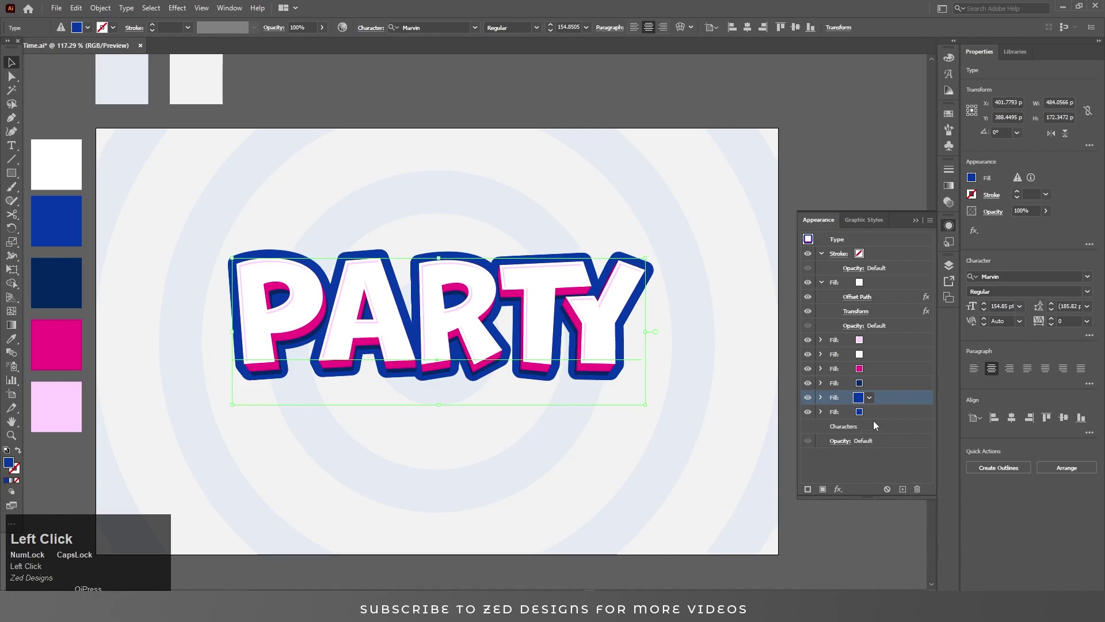
key(o)
key(v)
click(894, 413)
key(i)
click(71, 288)
key(v)
click(863, 475)
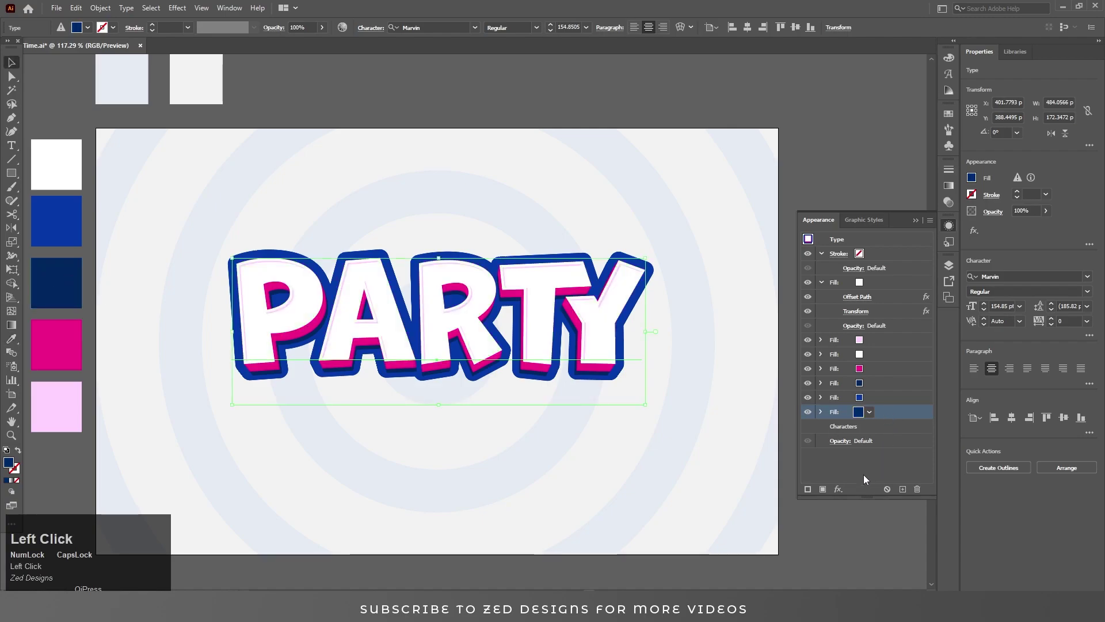
Step: Add a Transform effect to the bottom navy fill with 99.8% horizontal scale, 0.5 px vertical move and 30 copies
click(820, 411)
click(821, 412)
click(838, 489)
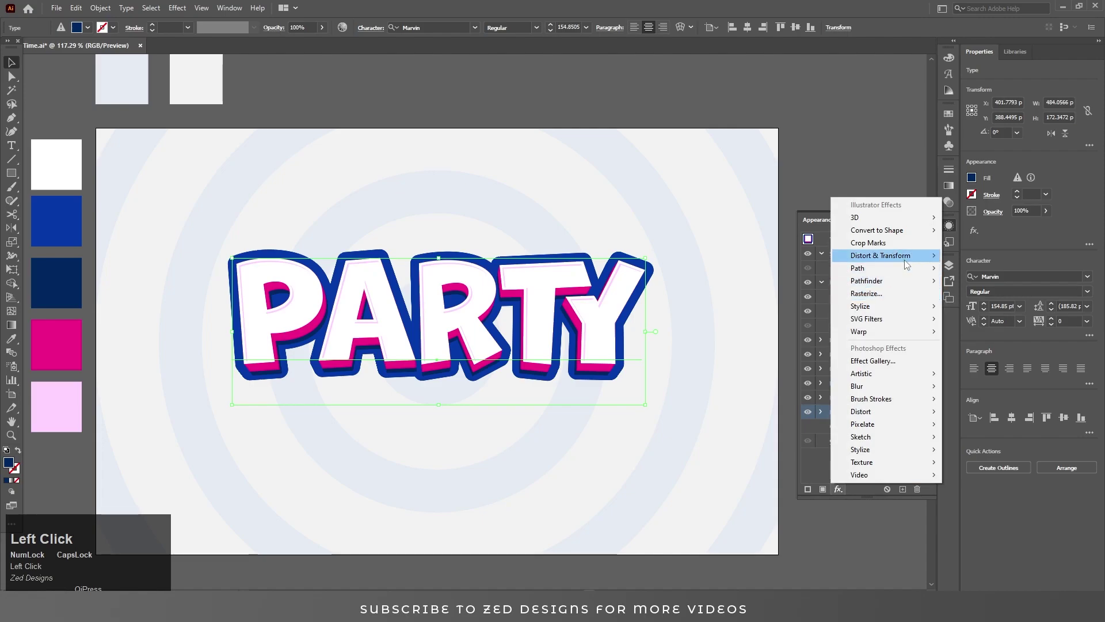
click(979, 293)
click(601, 329)
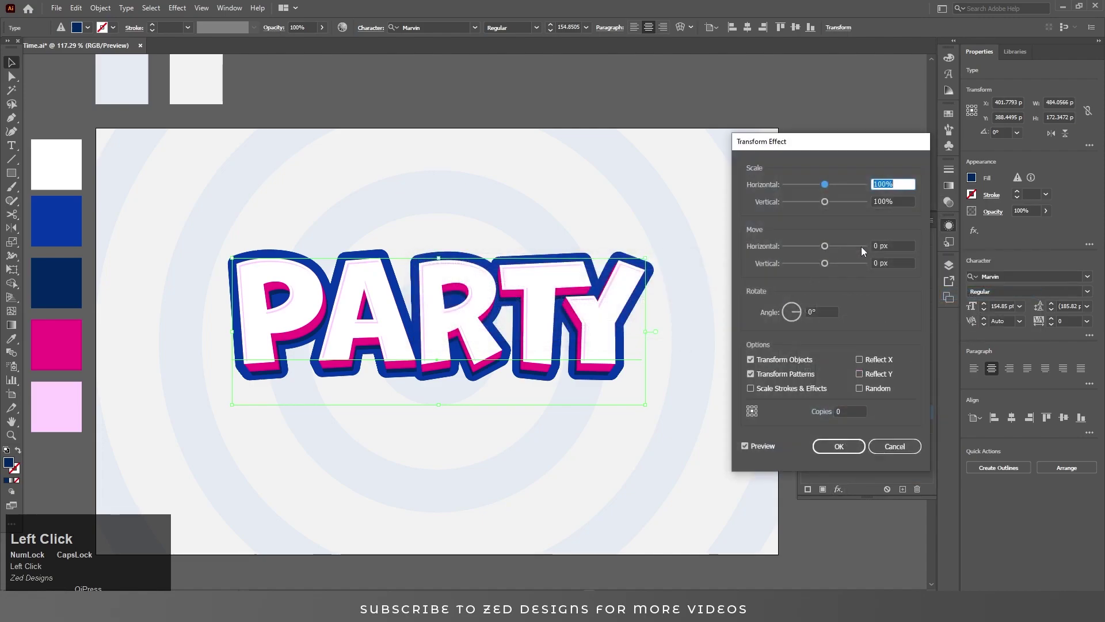
text(99.8)
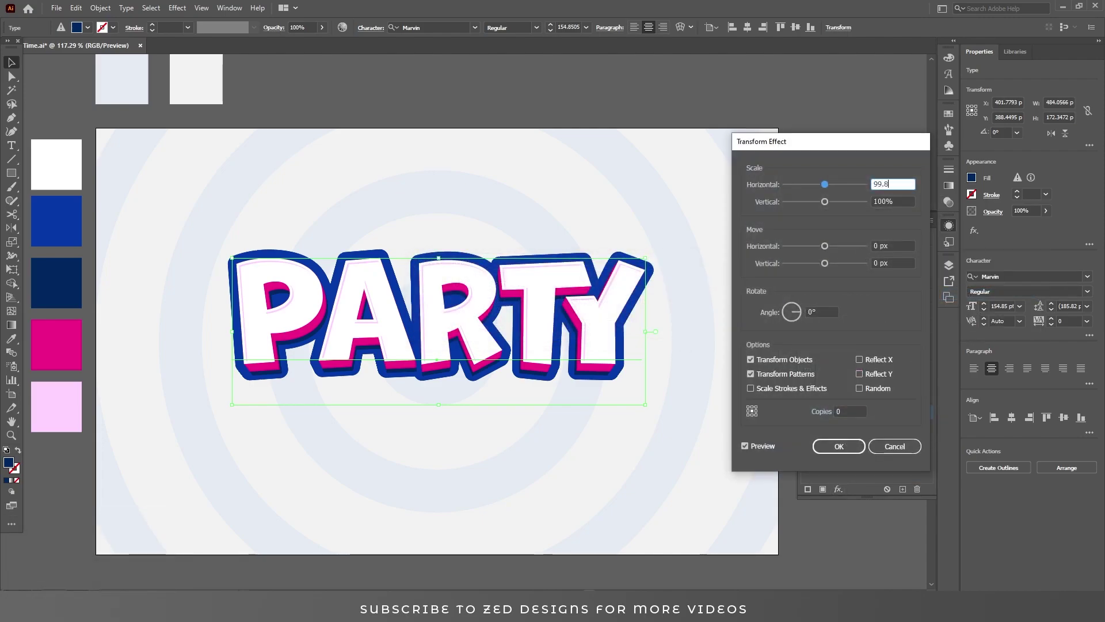
key(Tab)
click(872, 264)
text(0.5)
key(Tab)
click(846, 412)
text(30)
key(Tab)
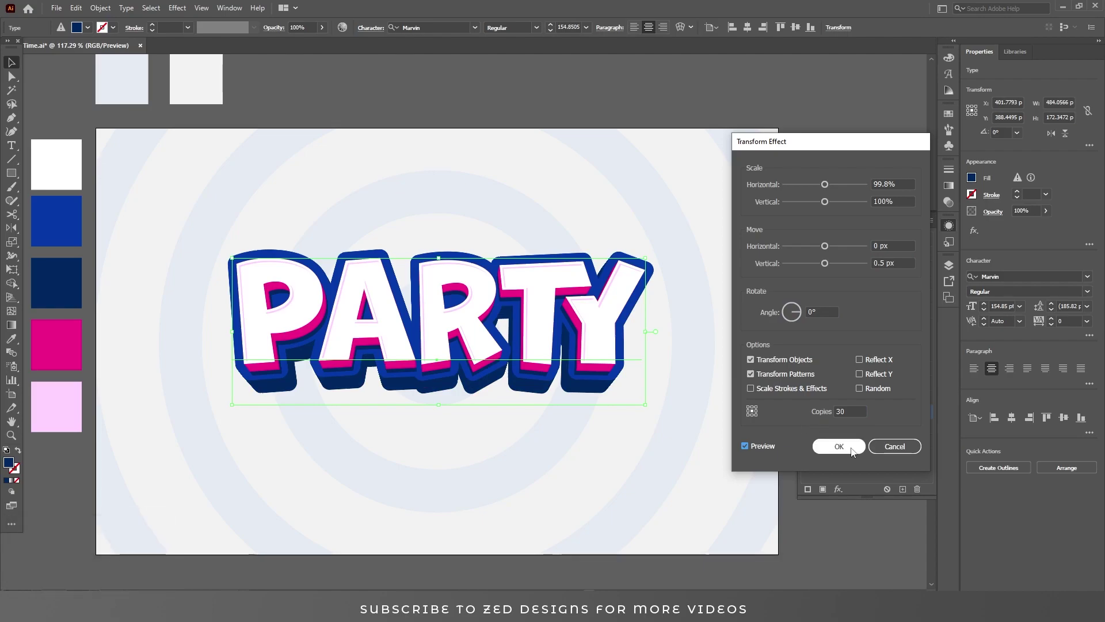
click(839, 446)
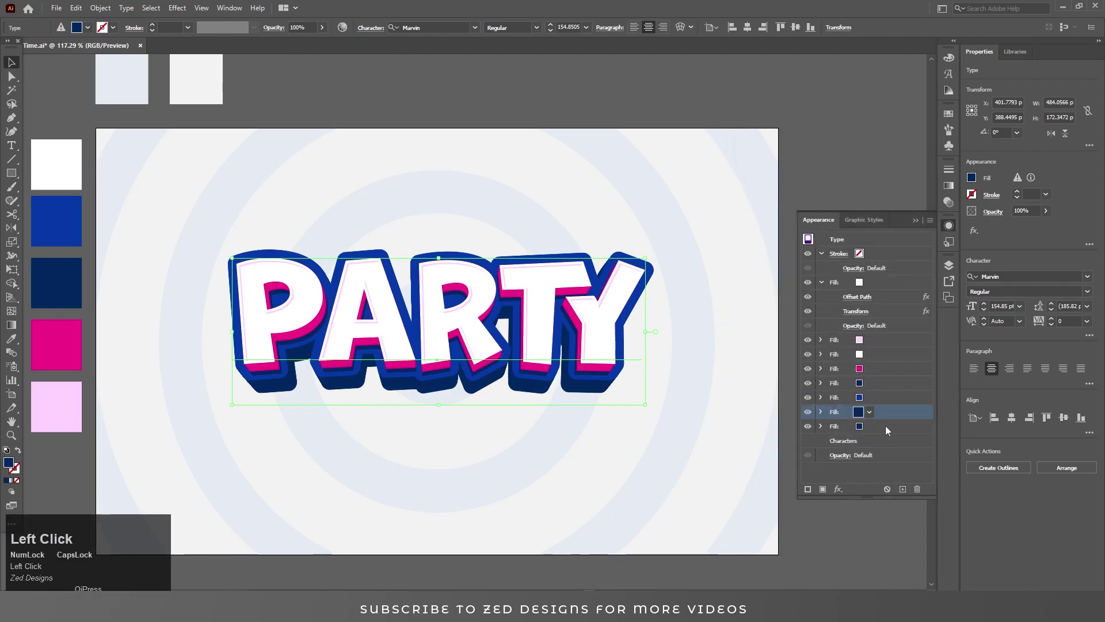
Step: Duplicate the bottom navy fill and recolour the lower copy light grey
key(ctrl+/)
click(869, 426)
click(820, 479)
click(820, 426)
Step: Set the light grey fill's blending mode to Multiply
scroll(896, 430, down, 1)
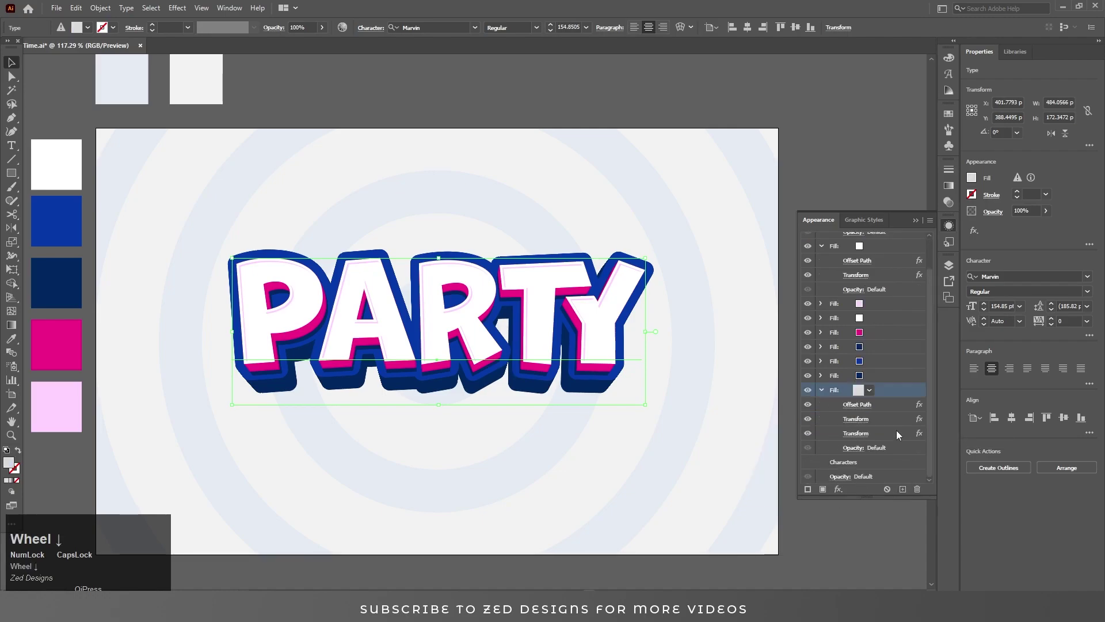
click(846, 448)
click(759, 470)
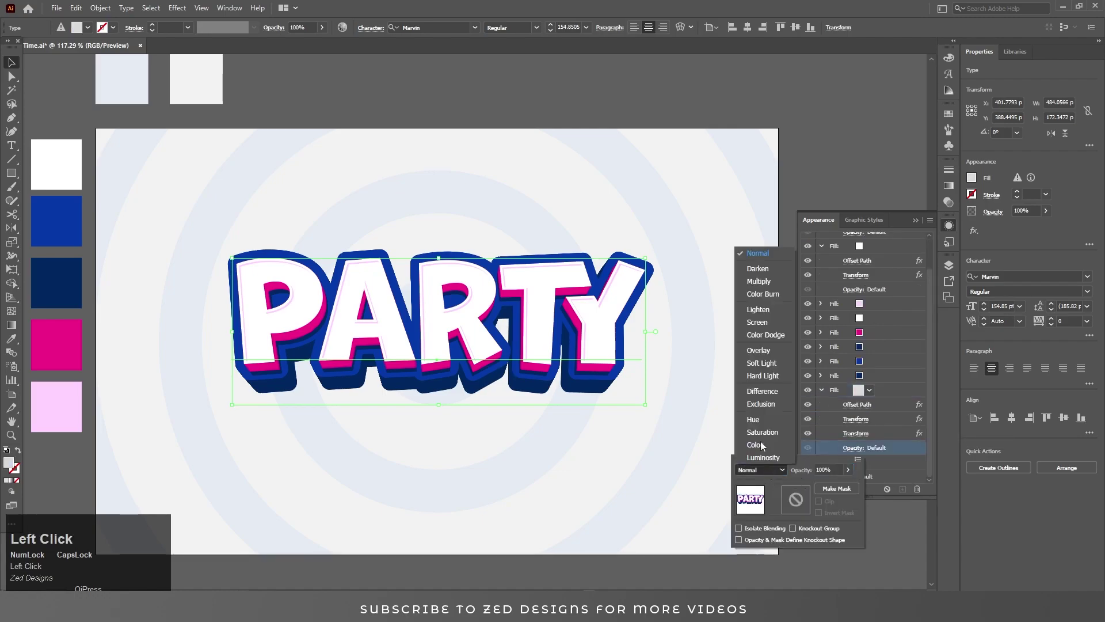
click(763, 281)
click(870, 398)
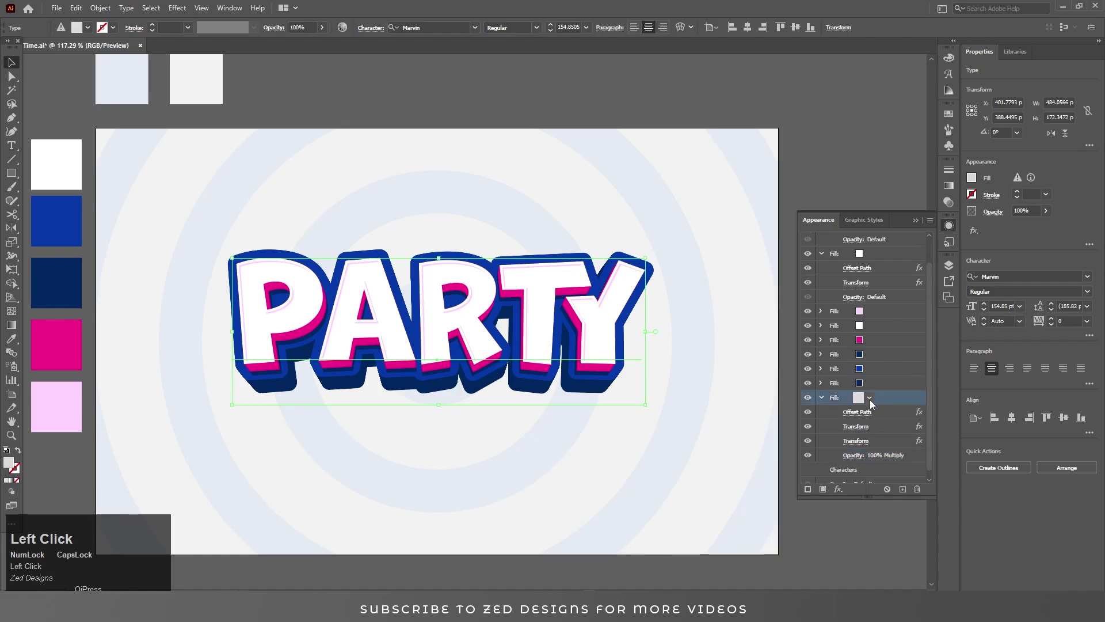
Step: Set the copies of the grey fill's second Transform effect to 50 and collapse the fill's settings
click(852, 441)
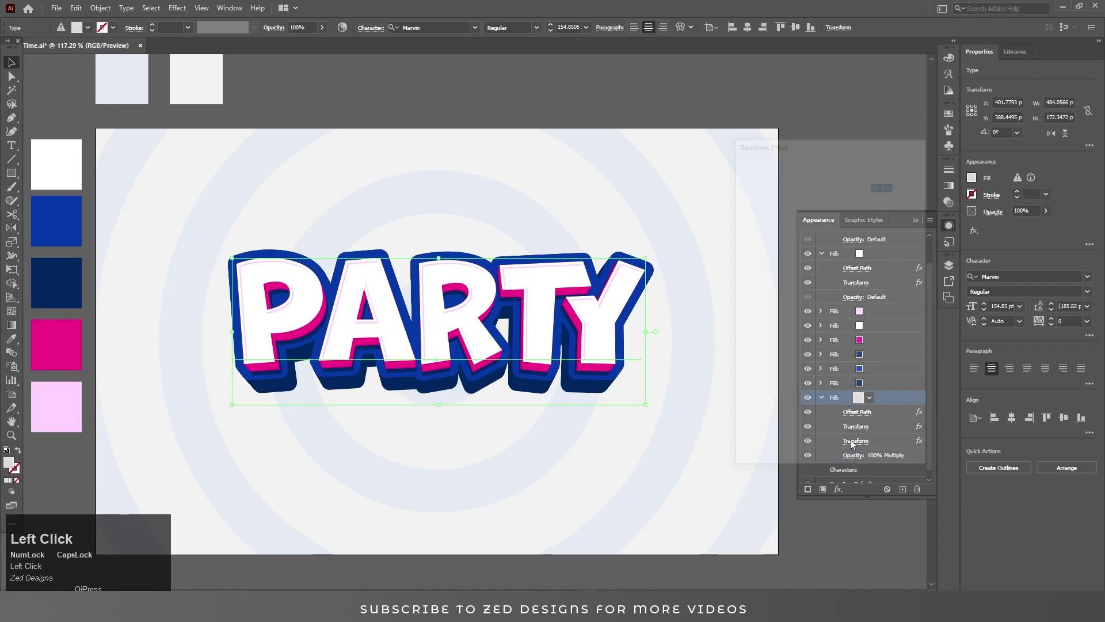
click(849, 411)
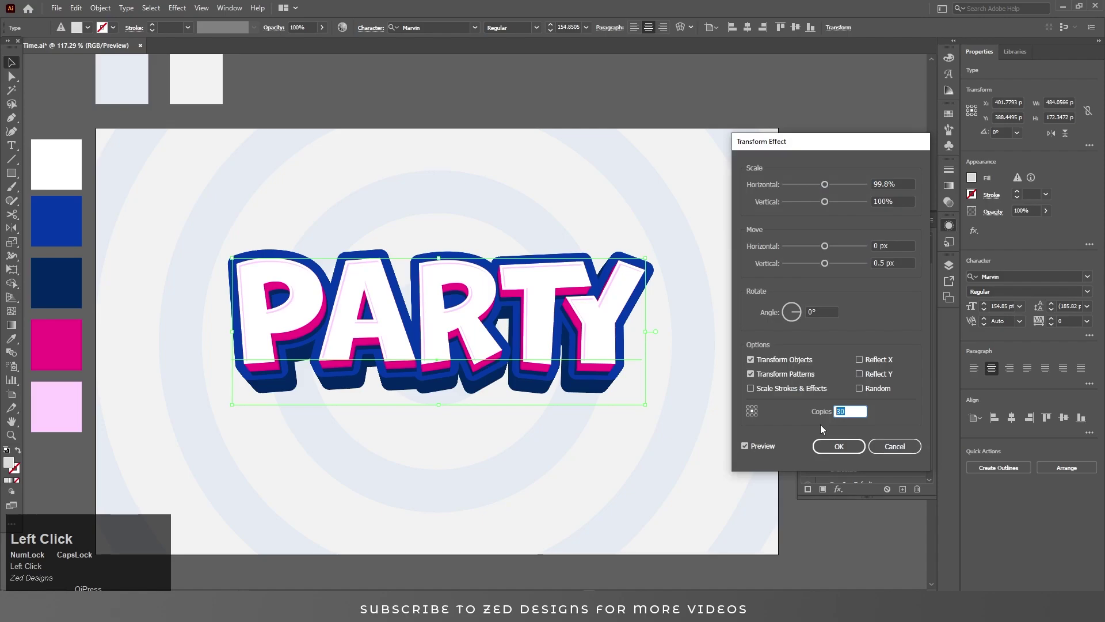
text(50)
key(shift+Tab)
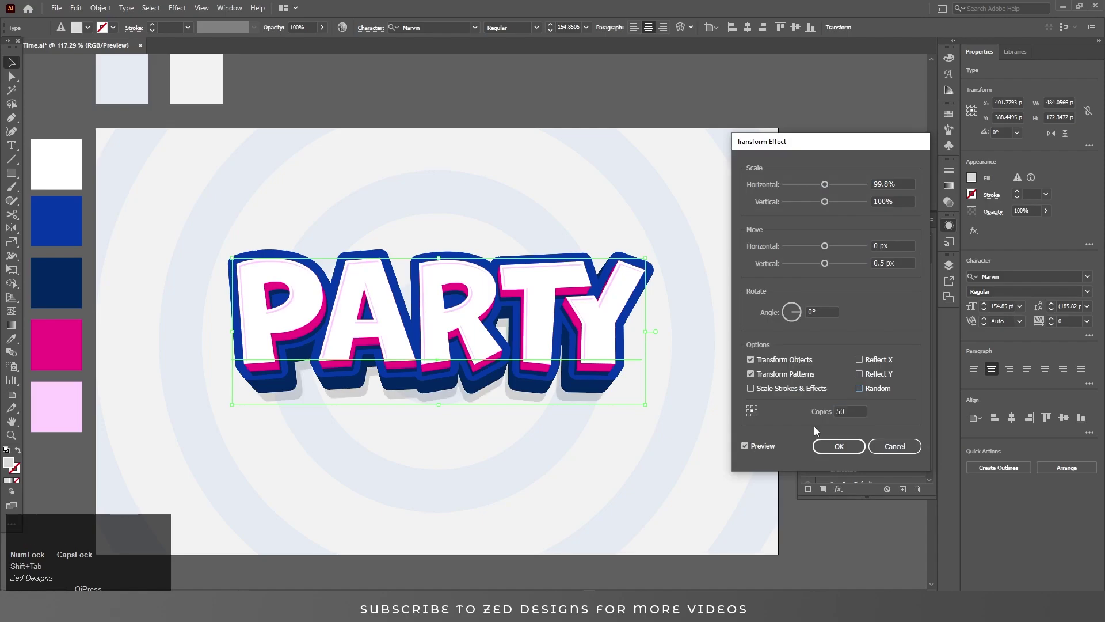
click(831, 446)
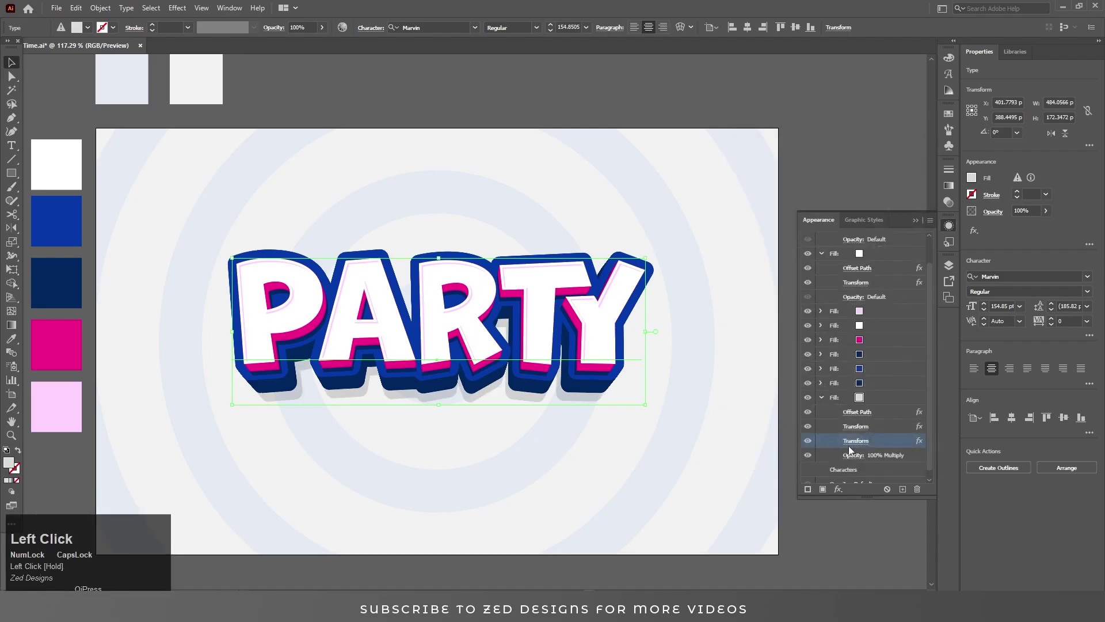
click(883, 395)
click(820, 397)
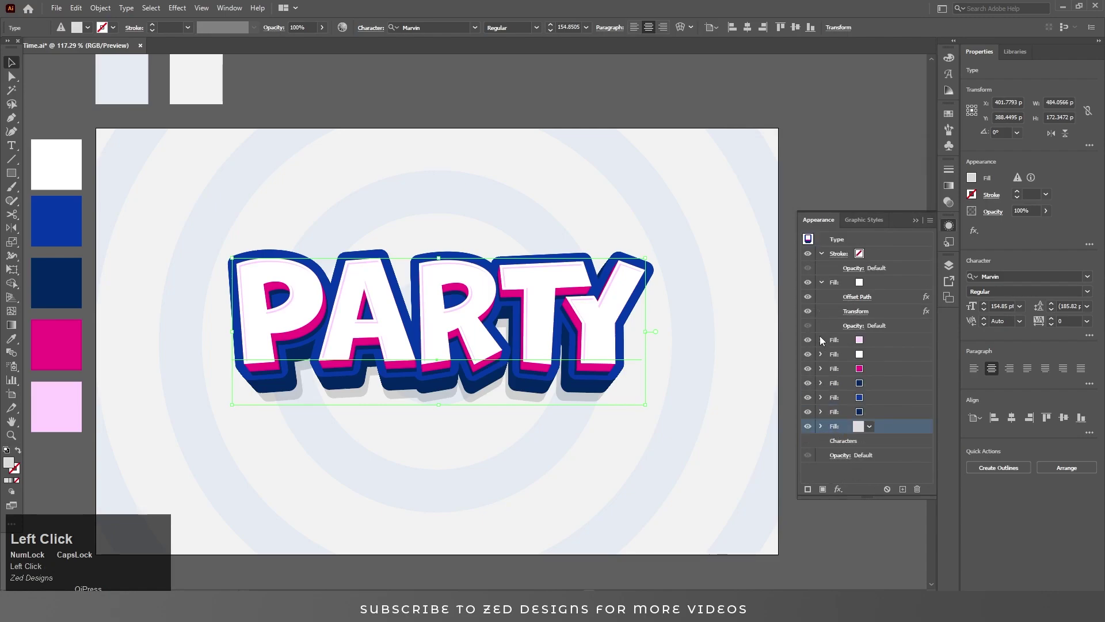
Step: Duplicate the top white fill and open the Basic Graphics_Dots pattern library for the upper copy
click(829, 283)
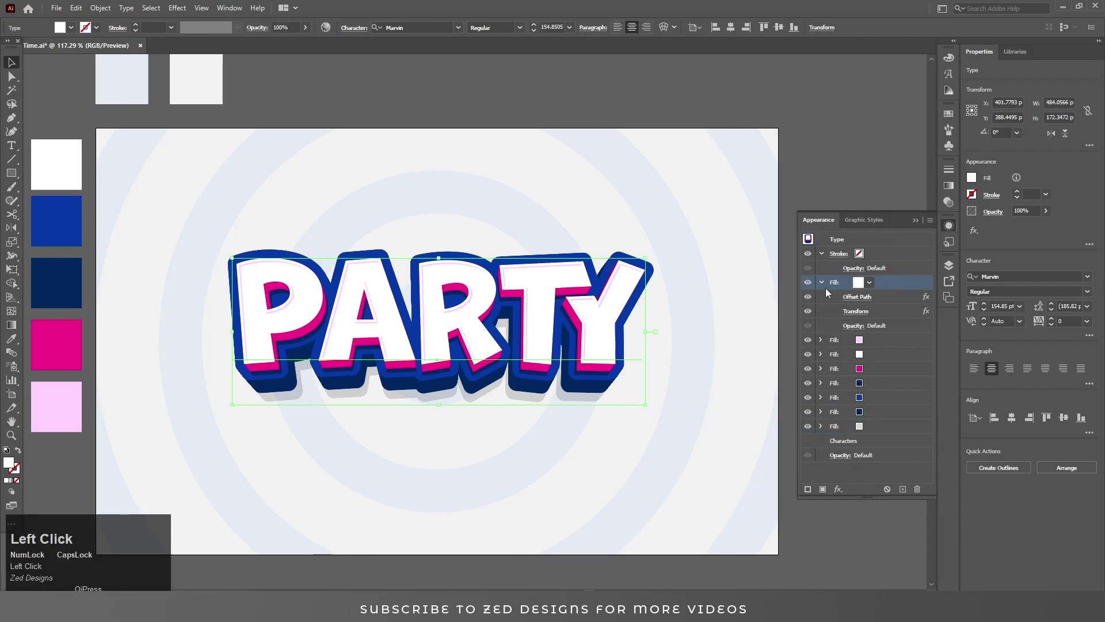
click(902, 489)
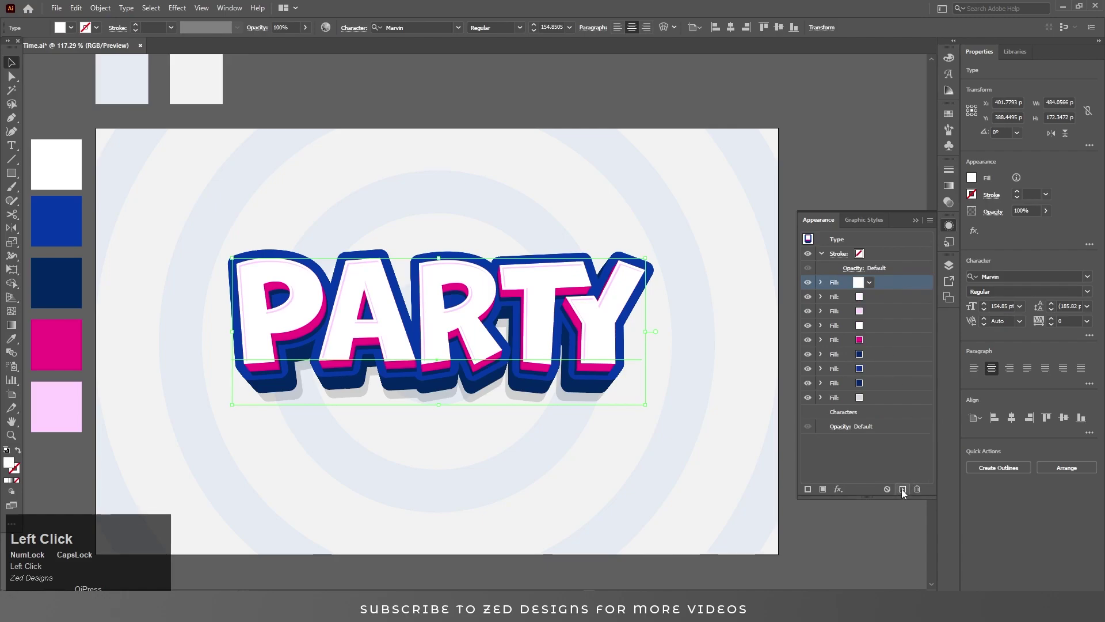
click(869, 282)
click(868, 292)
mouse_move(933, 546)
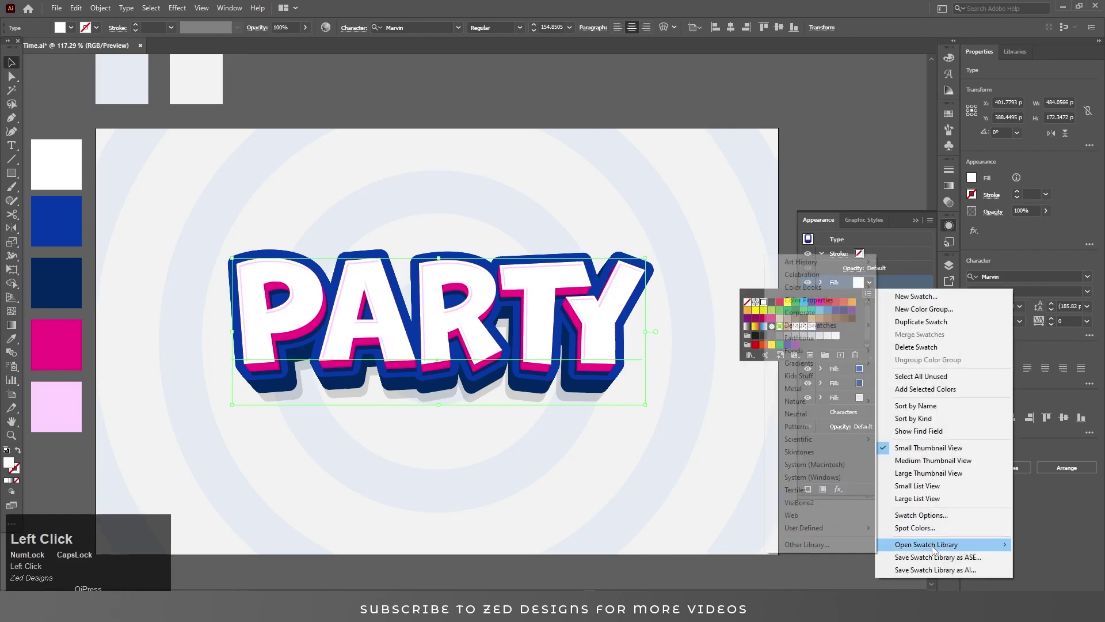
mouse_move(862, 427)
mouse_move(930, 430)
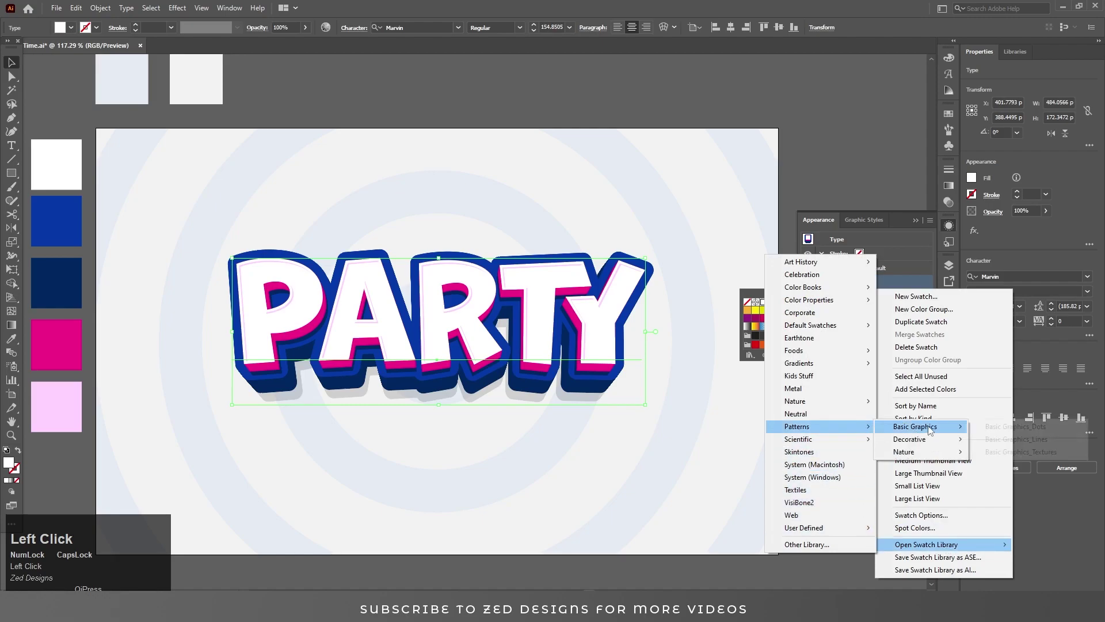
click(1014, 427)
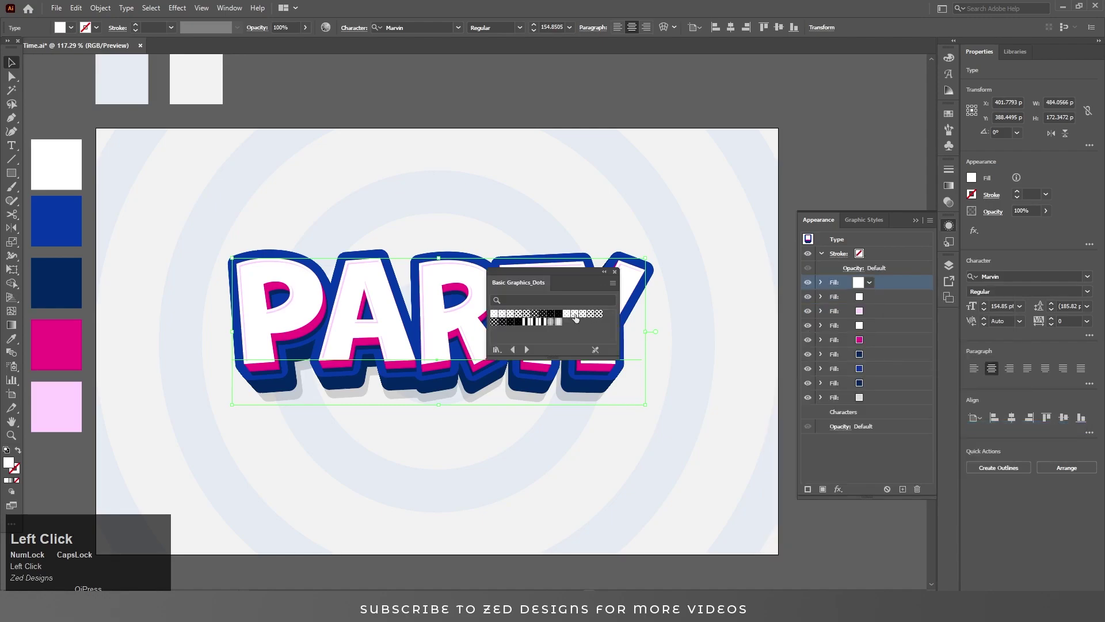
Step: Apply the sparse small-dot pattern to the top fill and close the pattern library
click(574, 314)
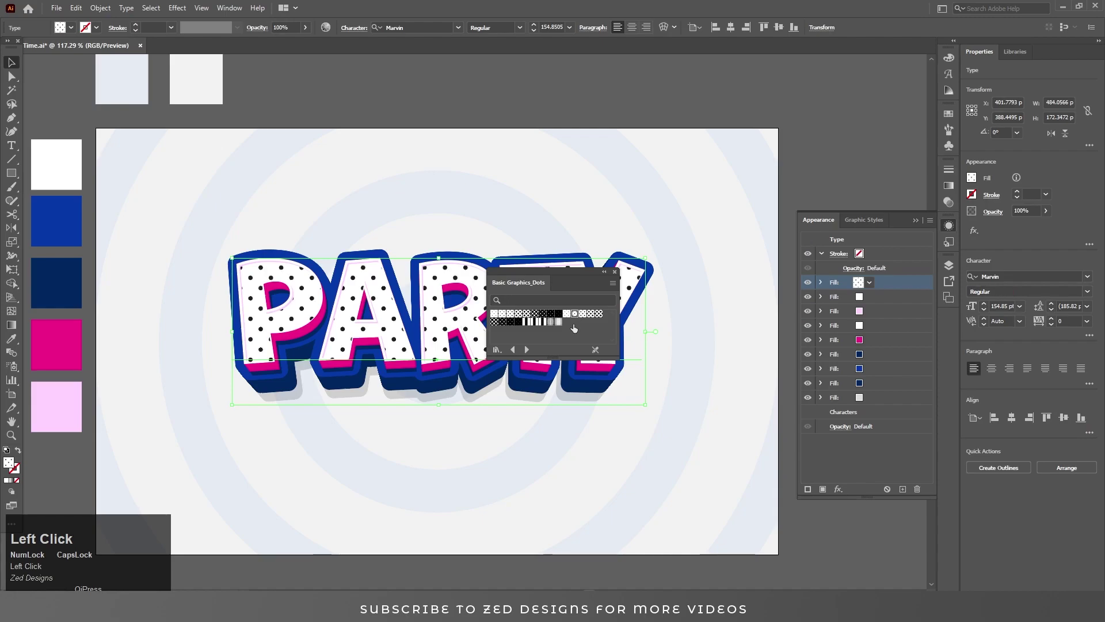
click(566, 314)
click(615, 271)
Step: Edit the top fill's dot pattern, recolour its dots deep blue and leave pattern editing
click(869, 283)
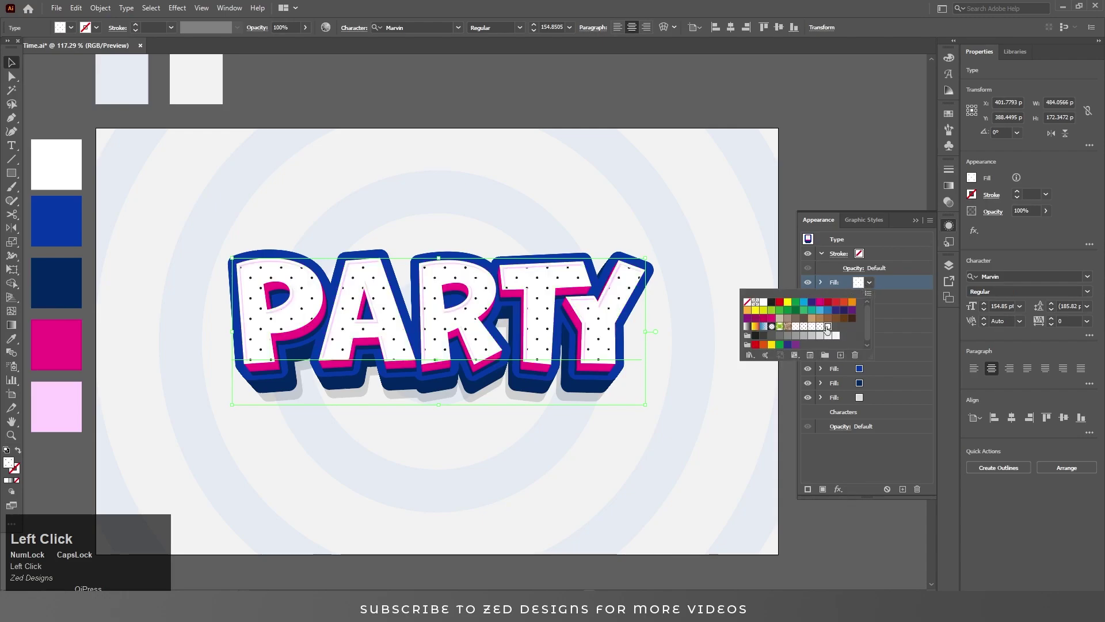
double_click(831, 330)
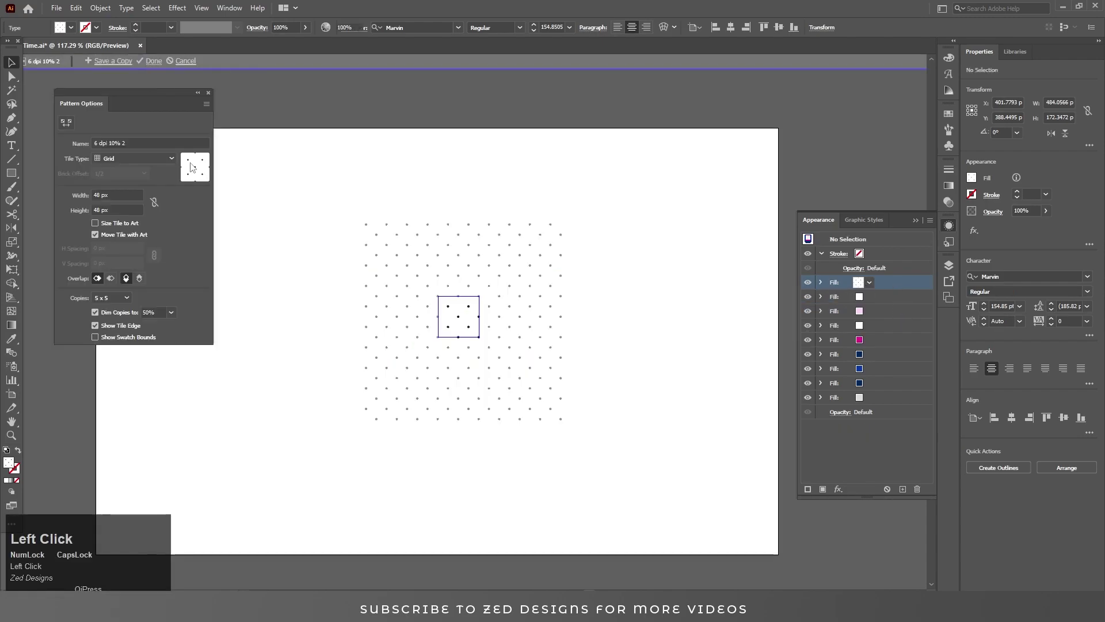
drag(392, 266, 493, 351)
drag(450, 317, 639, 411)
click(869, 282)
click(929, 295)
drag(938, 260, 928, 262)
click(633, 221)
click(626, 206)
key(Escape)
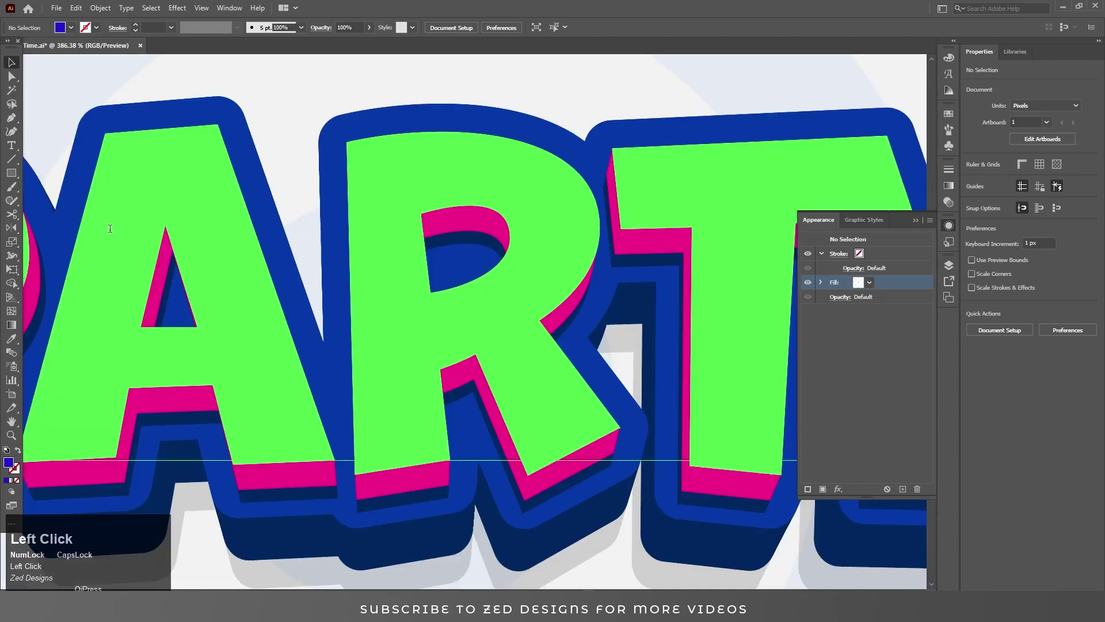
Step: Add the word TIME on a second line below PARTY and finish editing the text
click(11, 76)
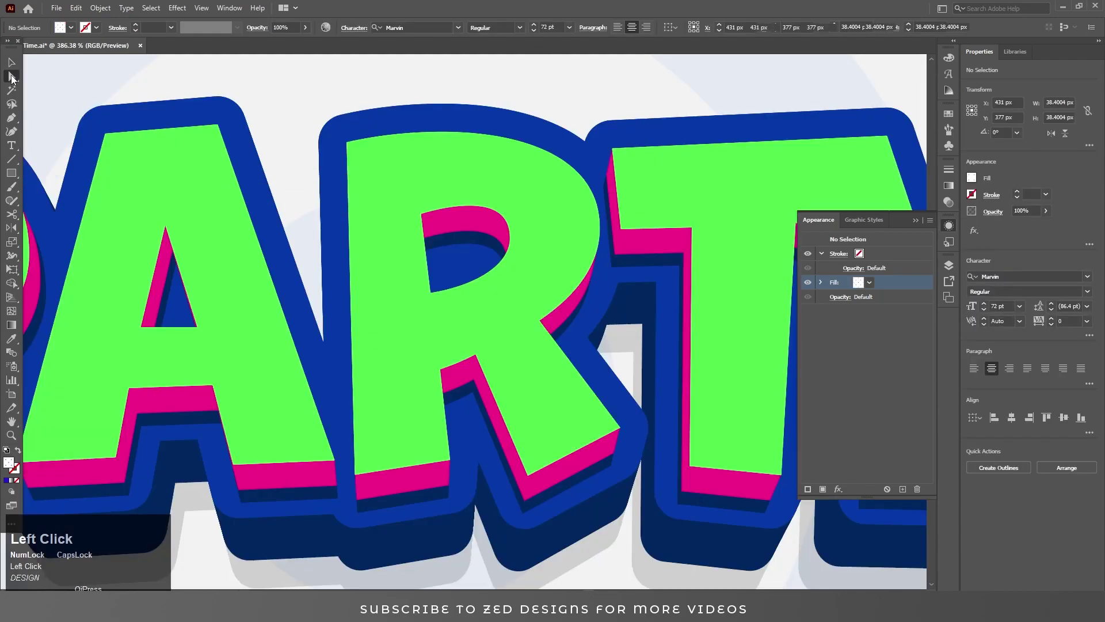
click(12, 63)
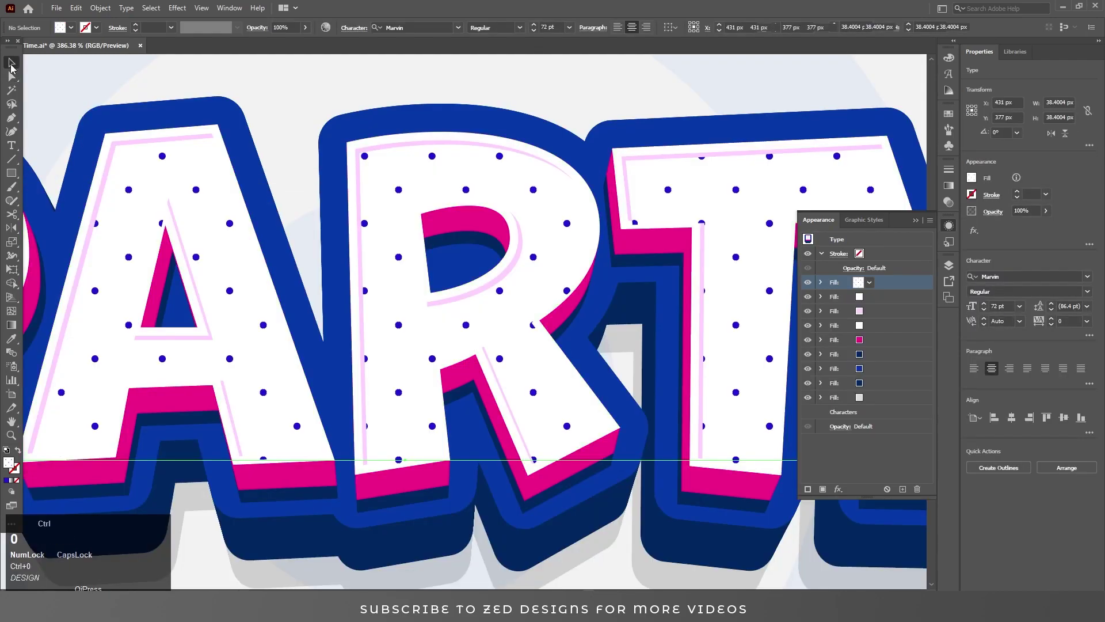
key(ctrl+0)
click(901, 187)
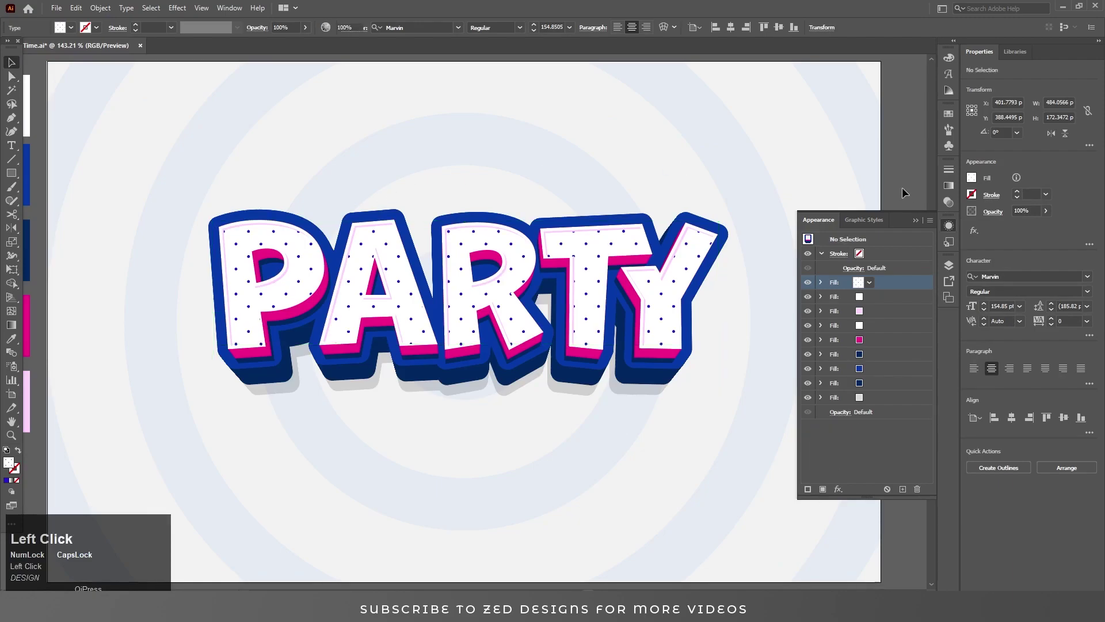
click(588, 339)
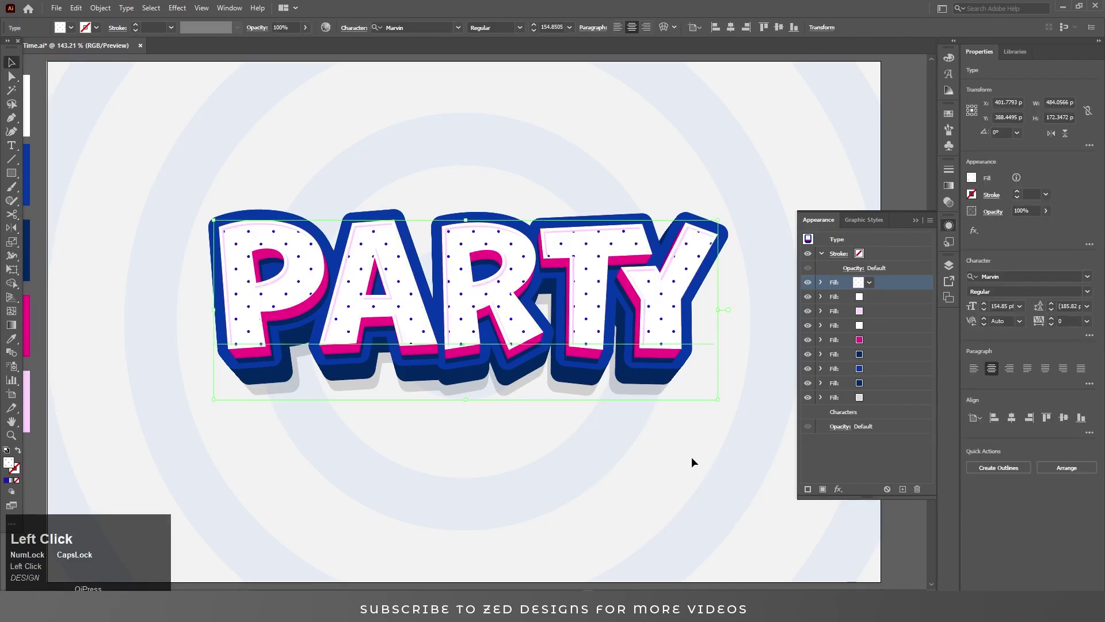
ctrl+alt+click(577, 444)
drag(359, 274, 418, 367)
key(Return)
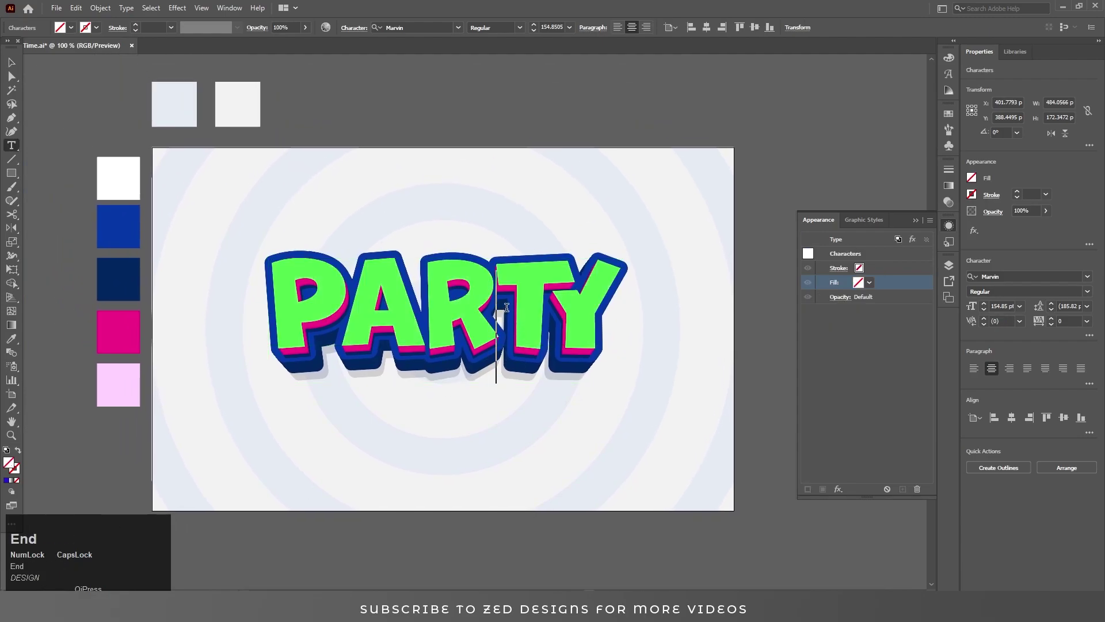
key(Return)
text(TIME)
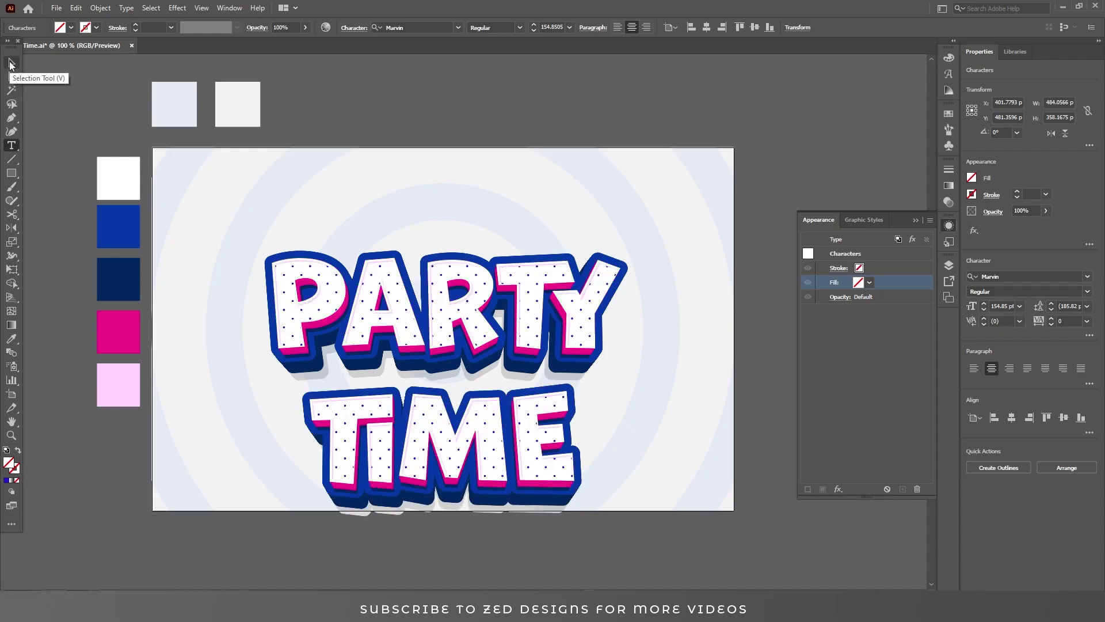
click(10, 63)
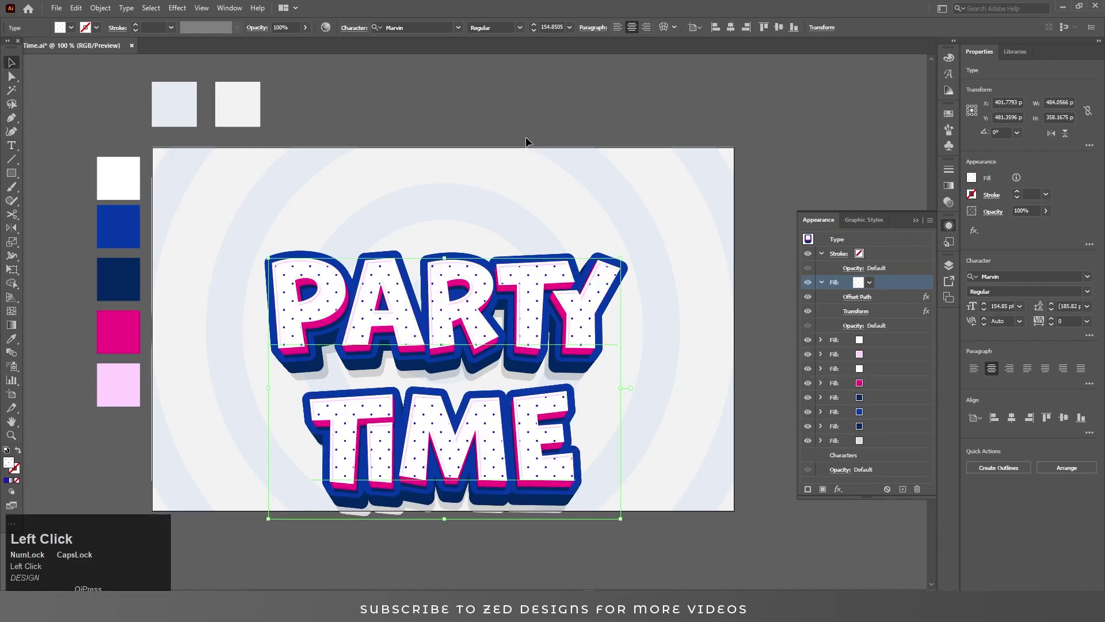
Step: Set the leading of the PARTY TIME text to 150 pt
click(1069, 307)
key(ctrl+a)
text(150)
key(Return)
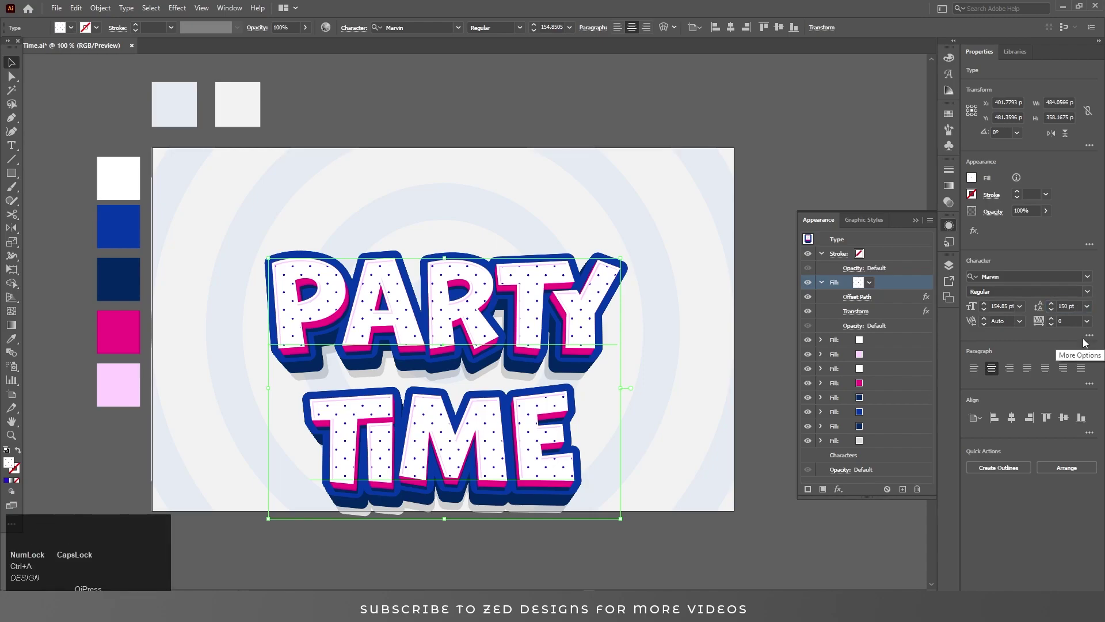
Step: Set the leading of the PARTY TIME text to 170 pt
click(1070, 306)
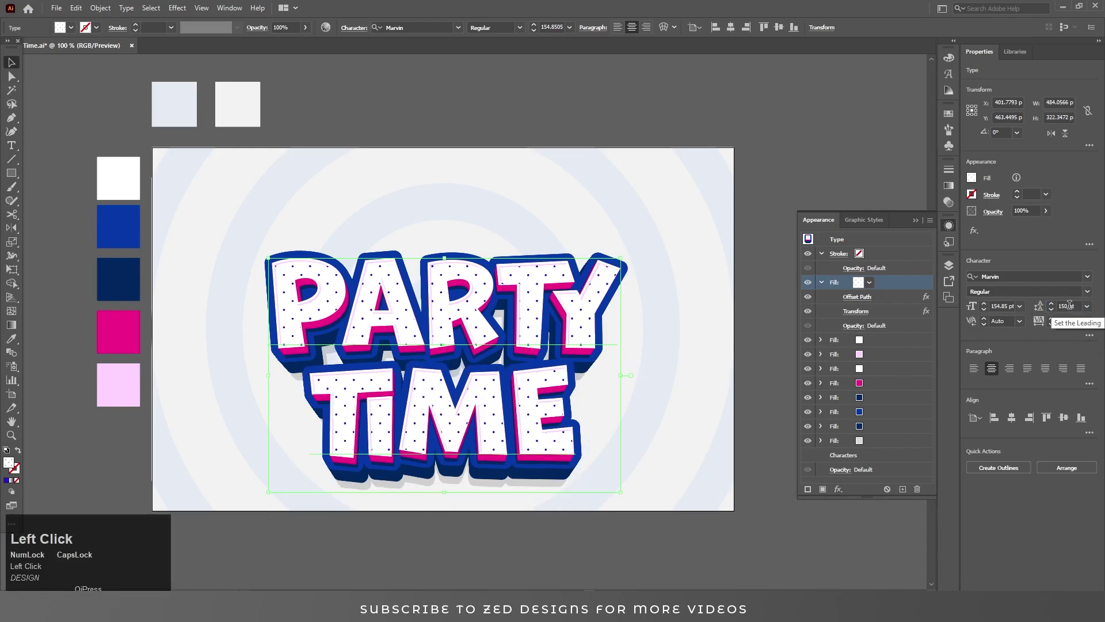
key(ctrl+a)
text(170)
key(Return)
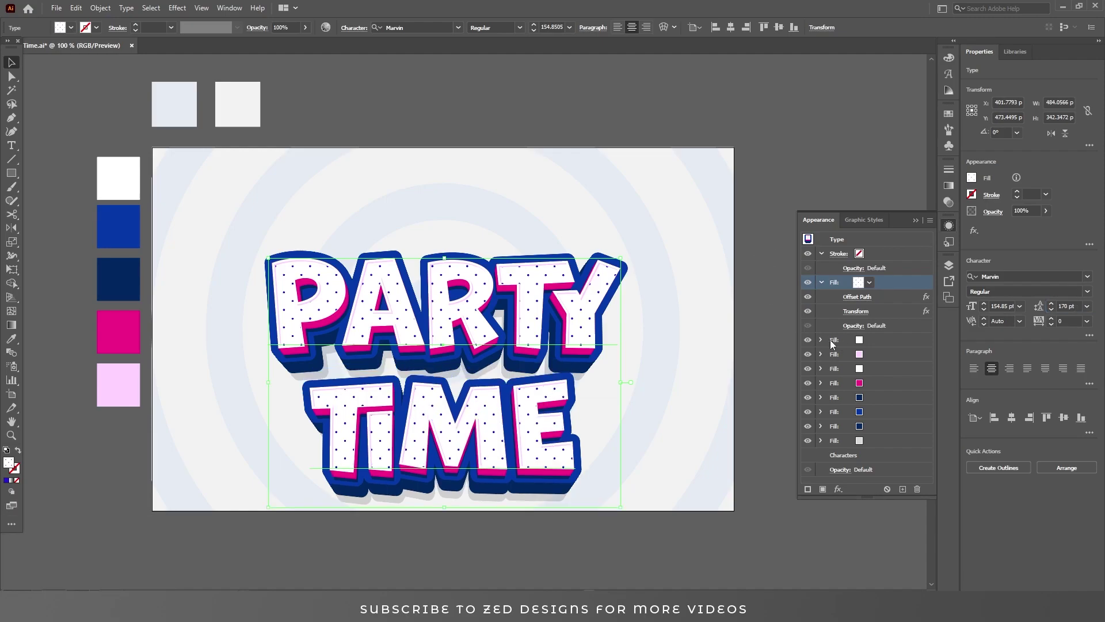
Step: Add a horizontal Arch warp effect to the whole PARTY TIME type object, with a bend of 7%
click(880, 282)
click(838, 489)
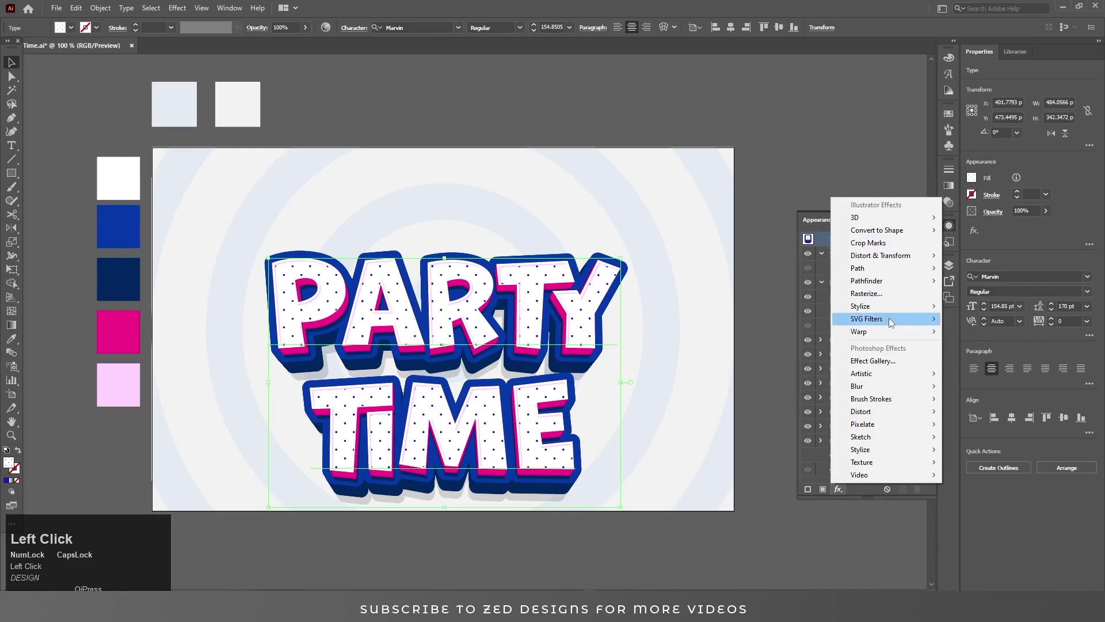
mouse_move(887, 334)
click(979, 333)
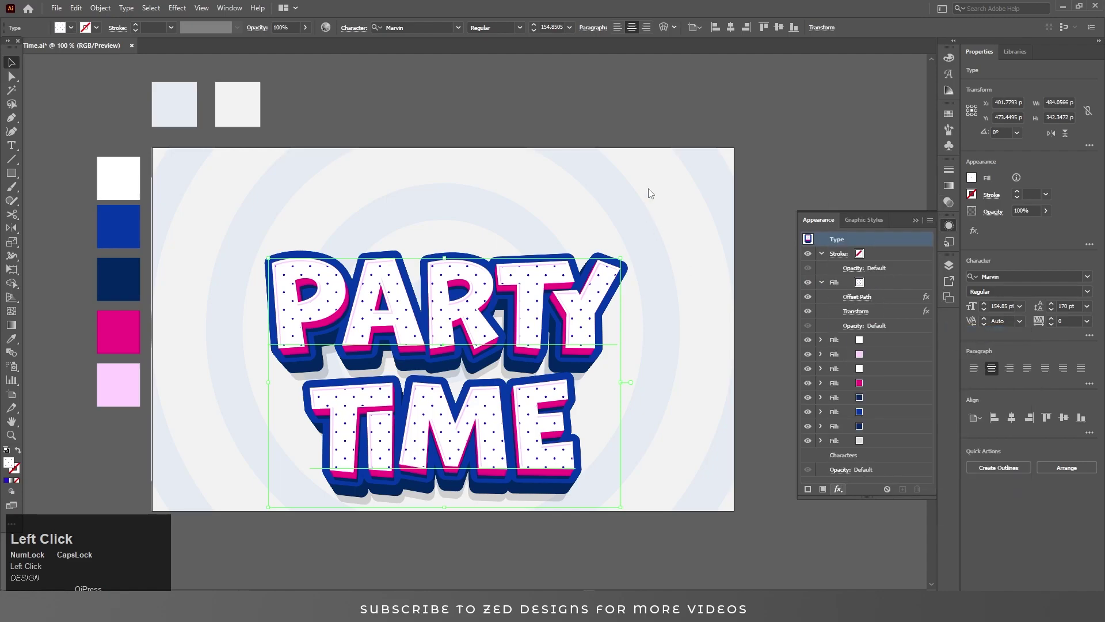
click(871, 270)
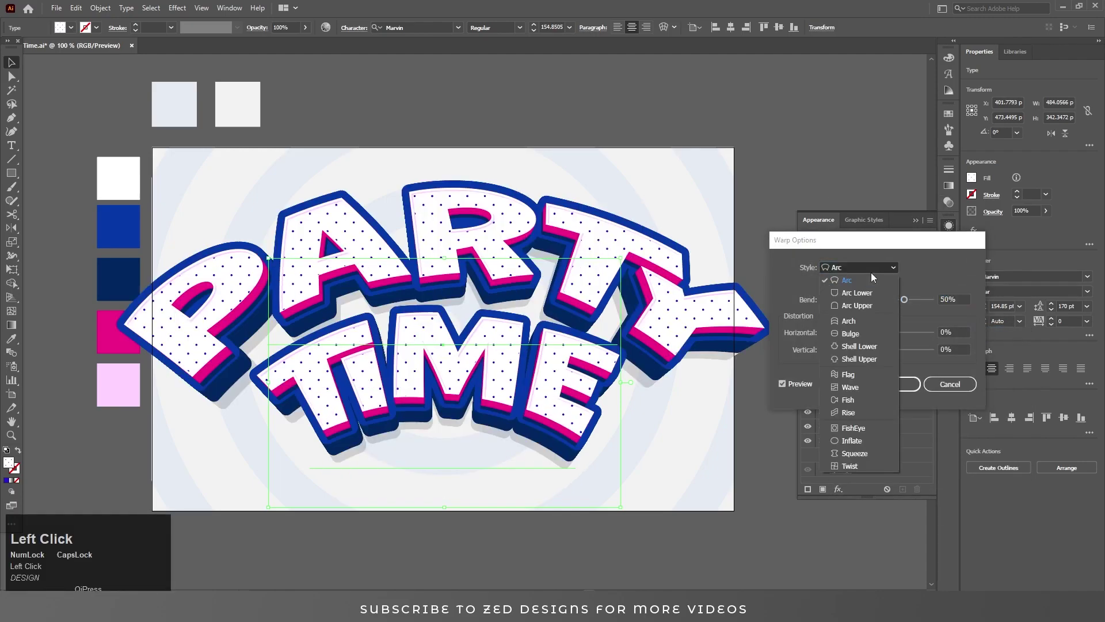
click(917, 316)
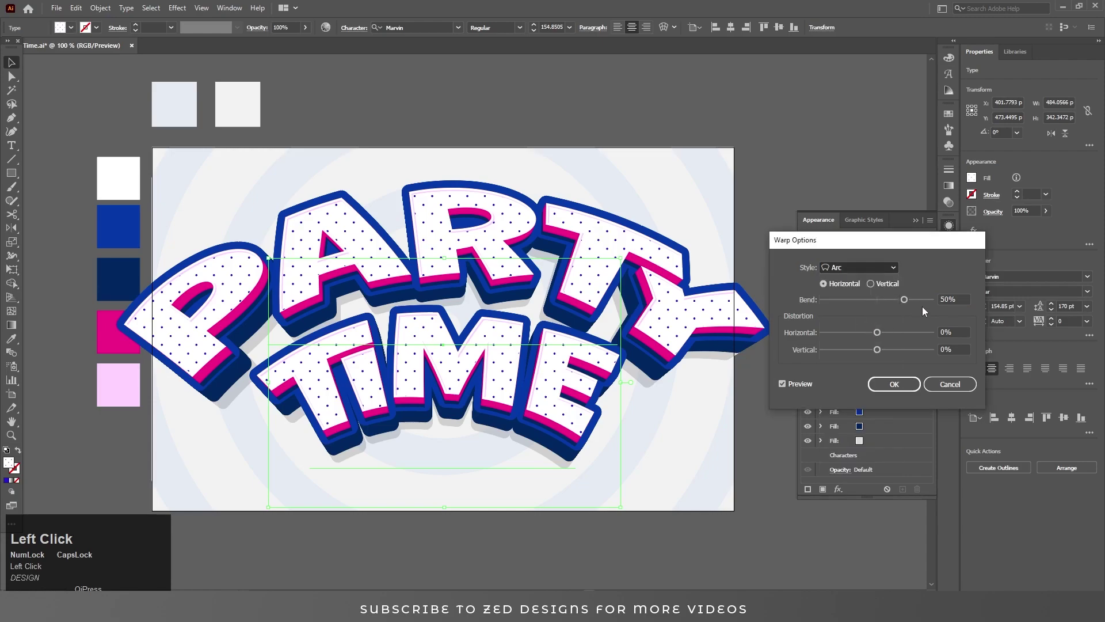
text(7)
key(Tab)
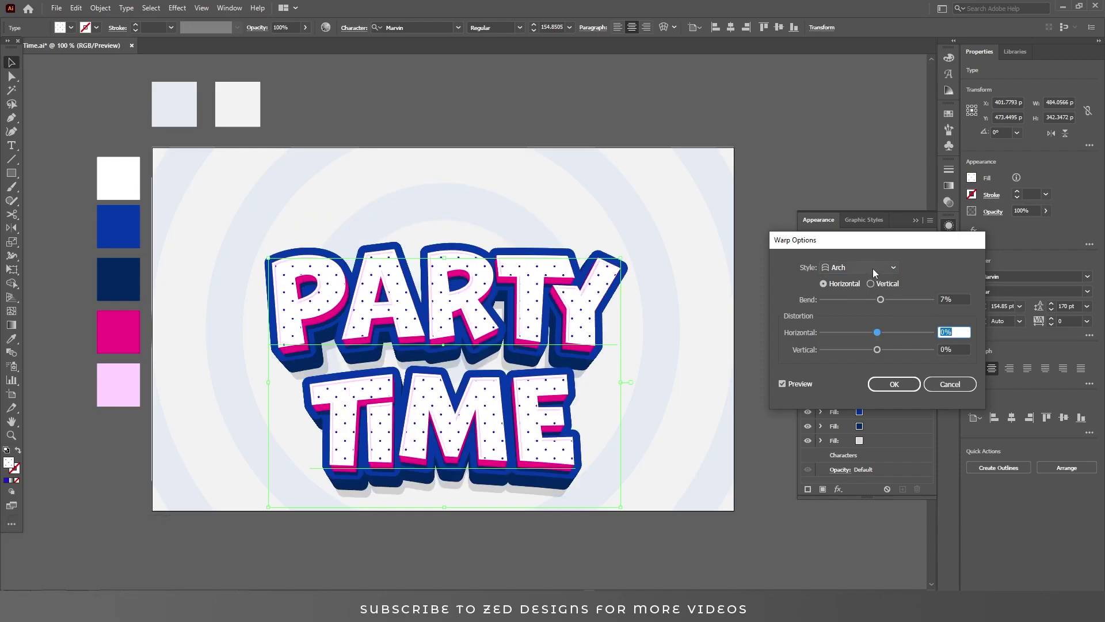
Step: Change the Arch warp's bend to 8%, keep the Arch style and apply the effect
click(954, 298)
text(8)
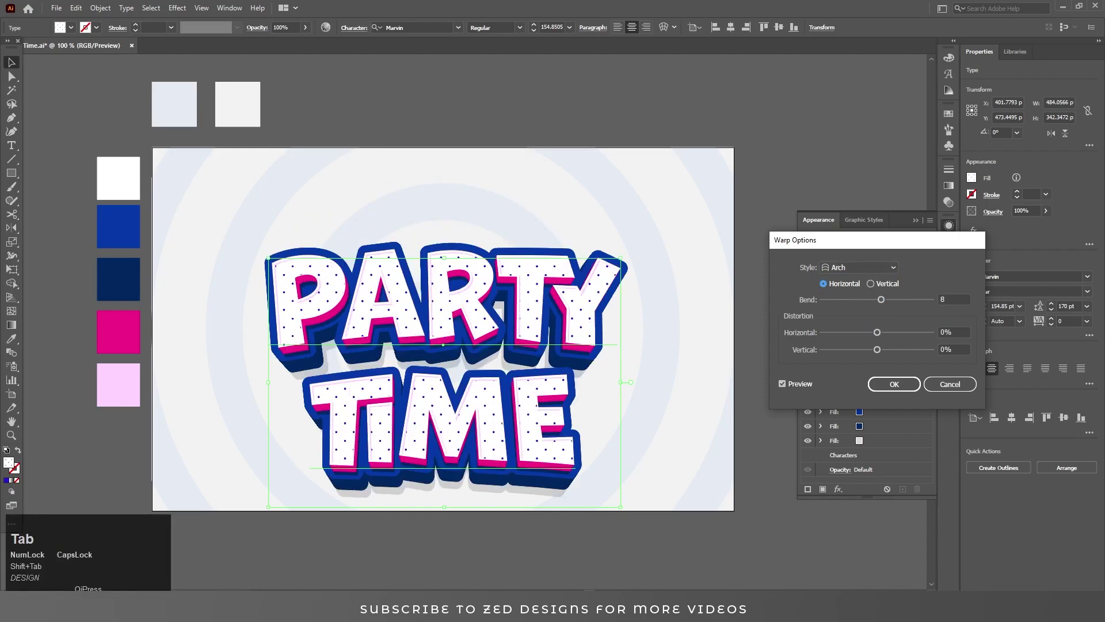
click(854, 268)
click(937, 263)
click(893, 384)
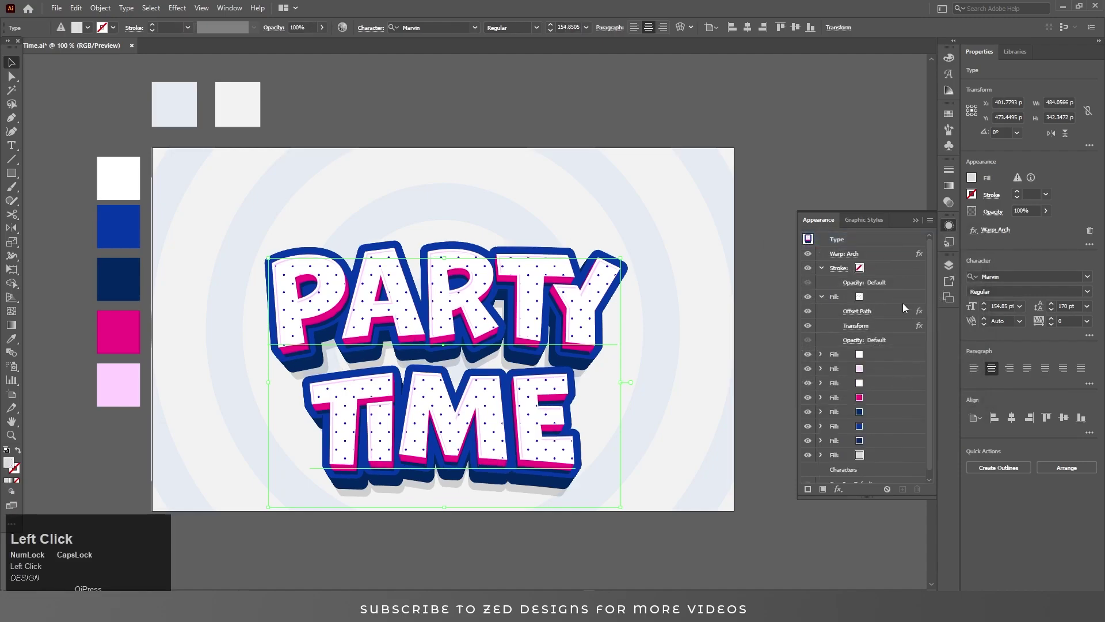
Step: Add a second warp effect to the whole text using the horizontal Arc style with a 5% bend
click(839, 489)
mouse_move(893, 333)
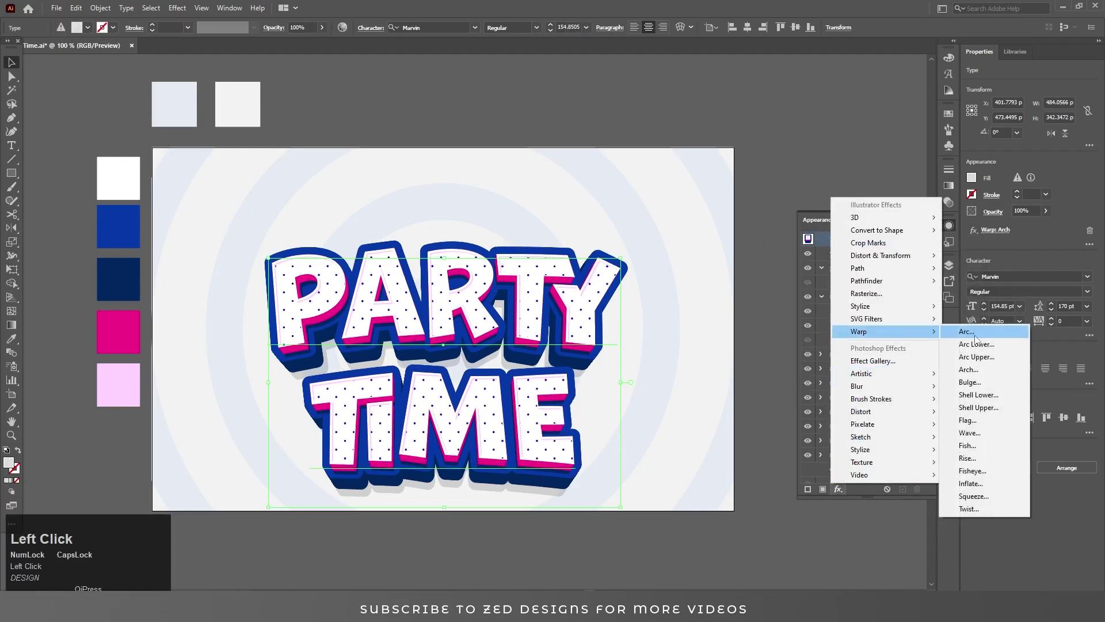
click(967, 331)
click(587, 329)
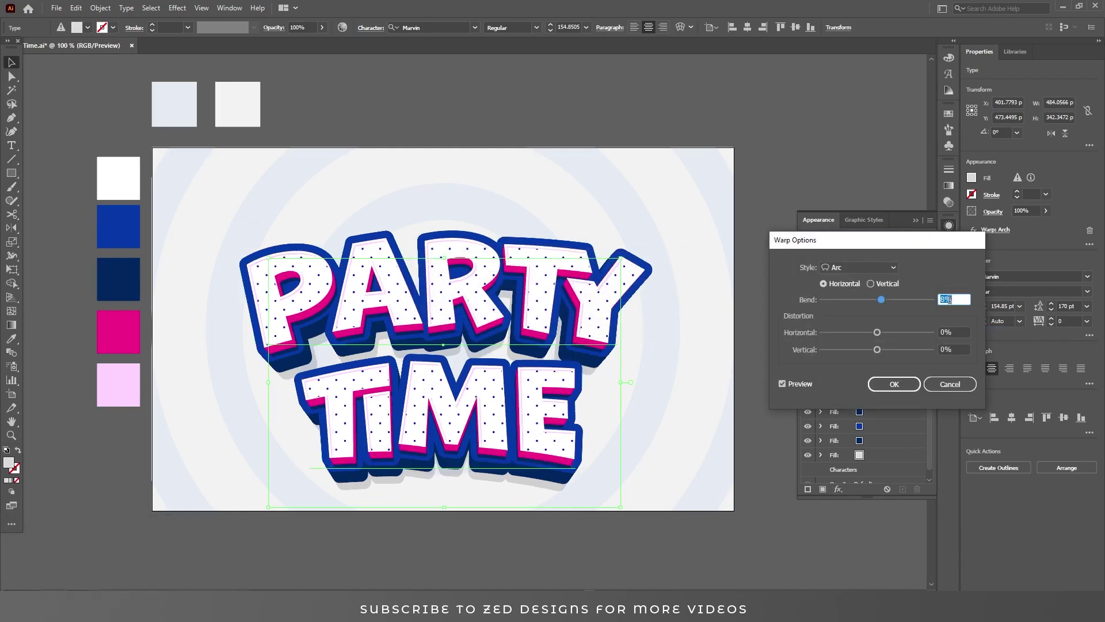
text(5)
key(Tab)
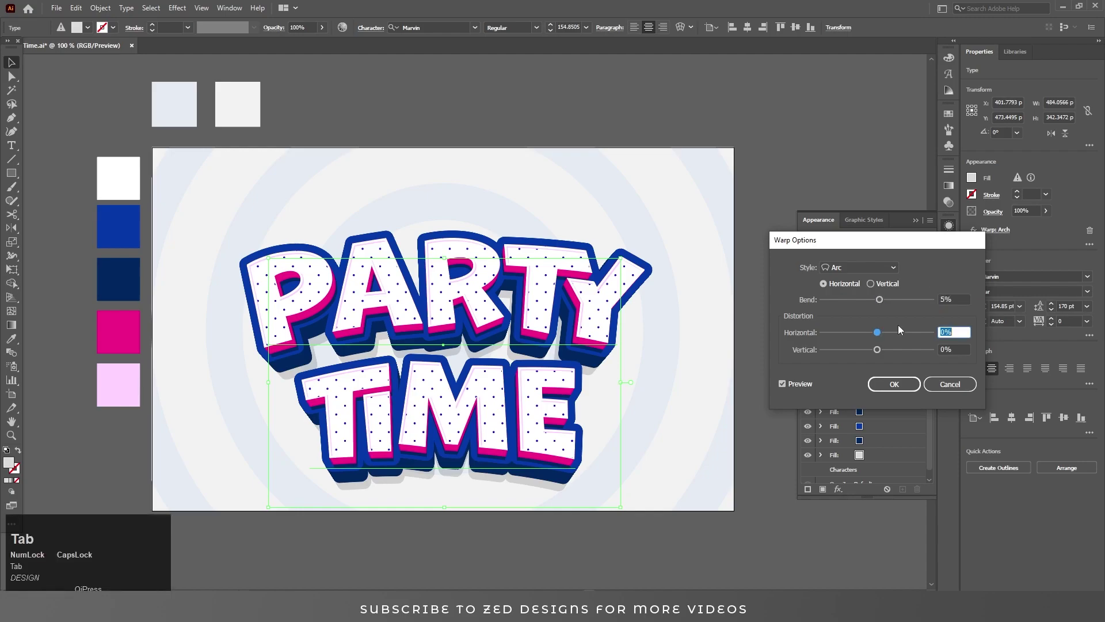
click(893, 384)
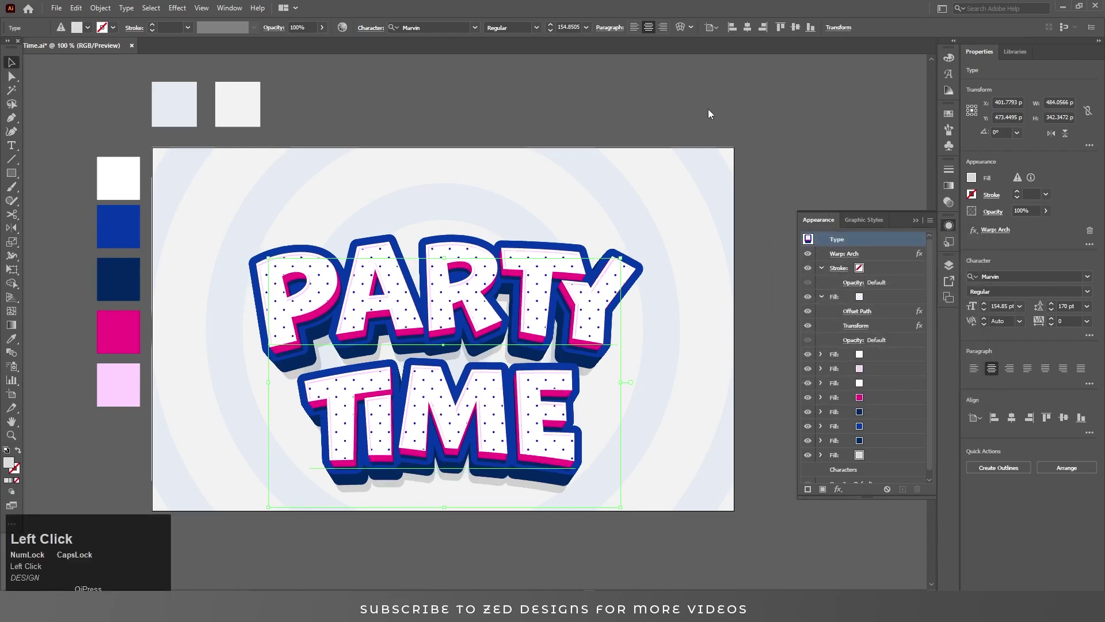